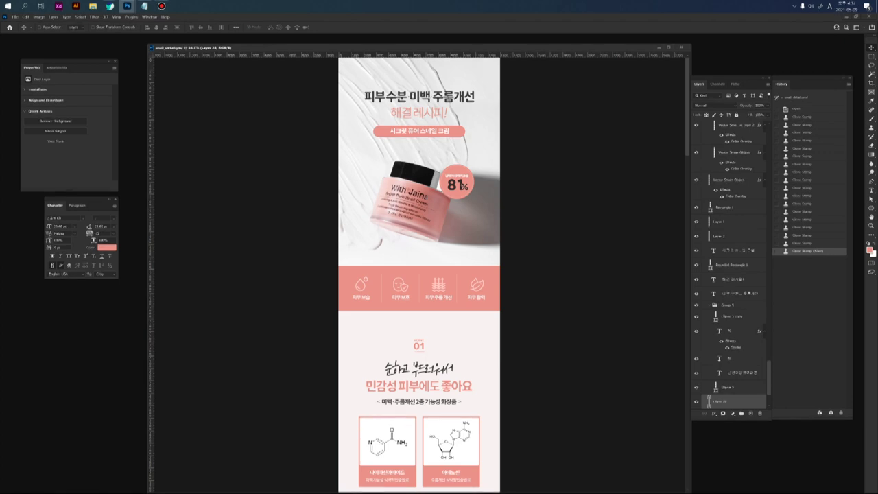
Examine the hero section's headline, pink cream jar and 81% badge at closer range.
key(ctrl+1)
scroll(542, 204, up, 5)
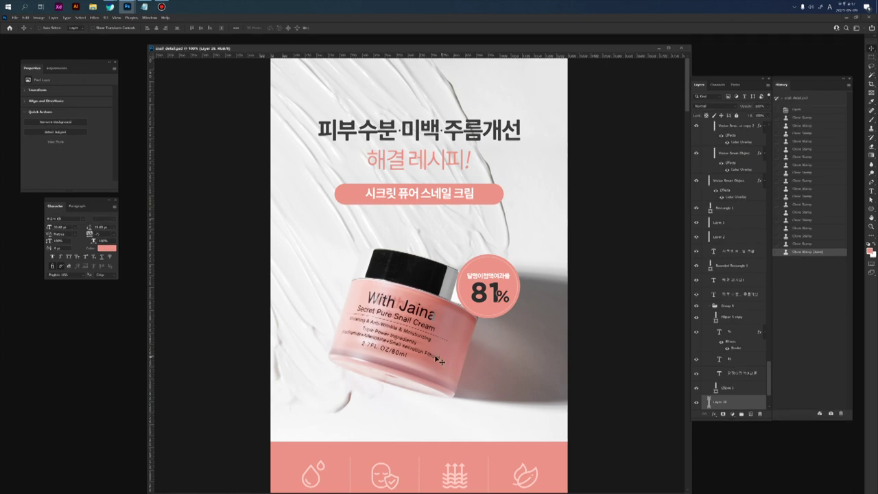
drag(478, 215, 467, 228)
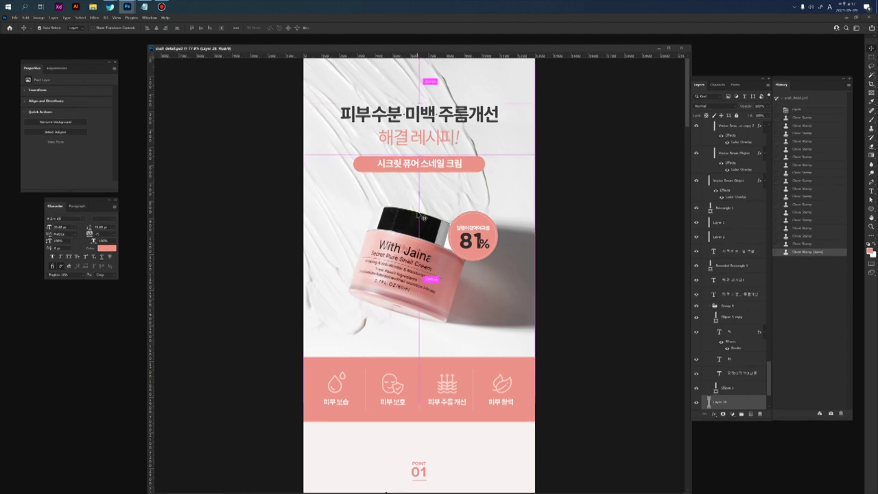
key(ctrl+plus)
drag(437, 199, 443, 260)
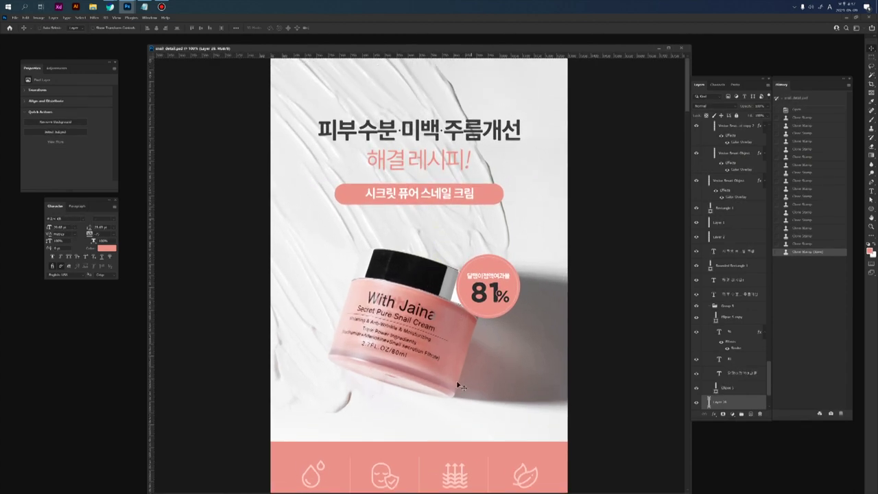
drag(483, 347, 504, 345)
drag(477, 286, 472, 347)
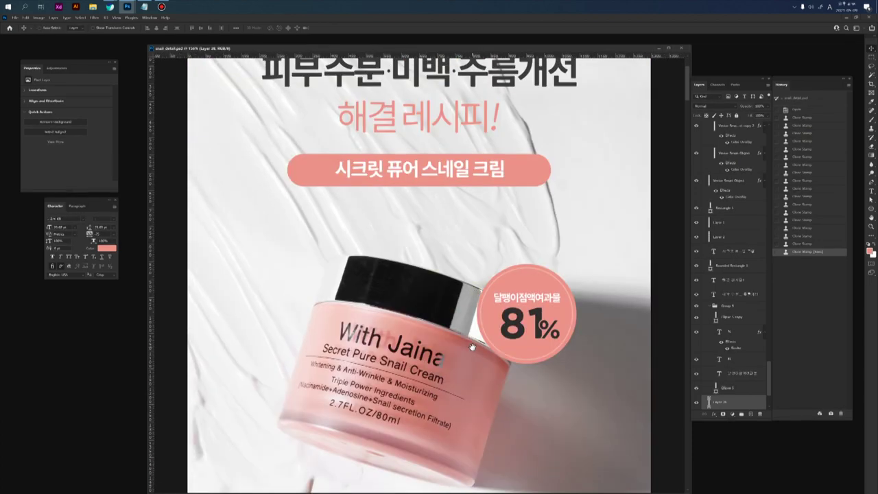
key(ctrl+minus)
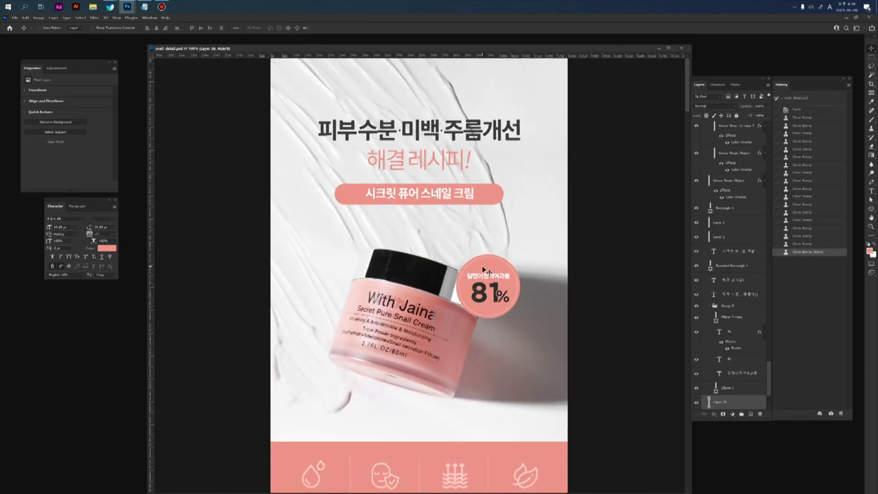
click(484, 270)
key(ctrl+plus)
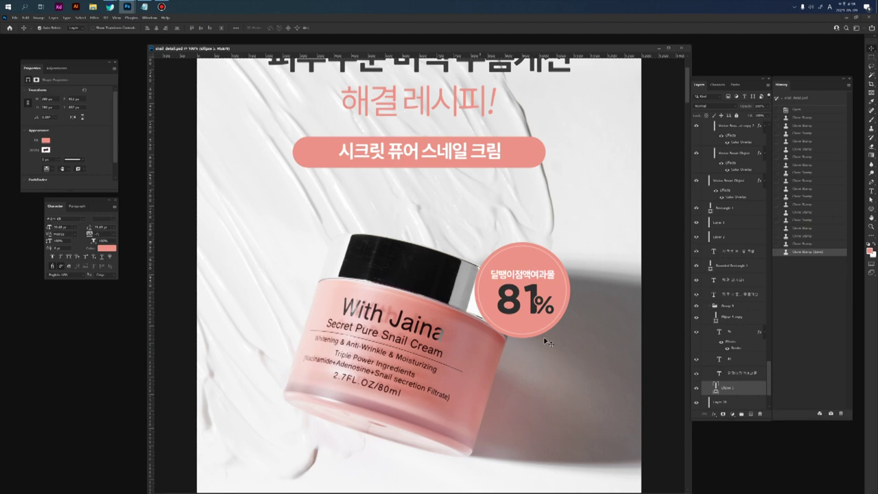
key(ctrl+minus)
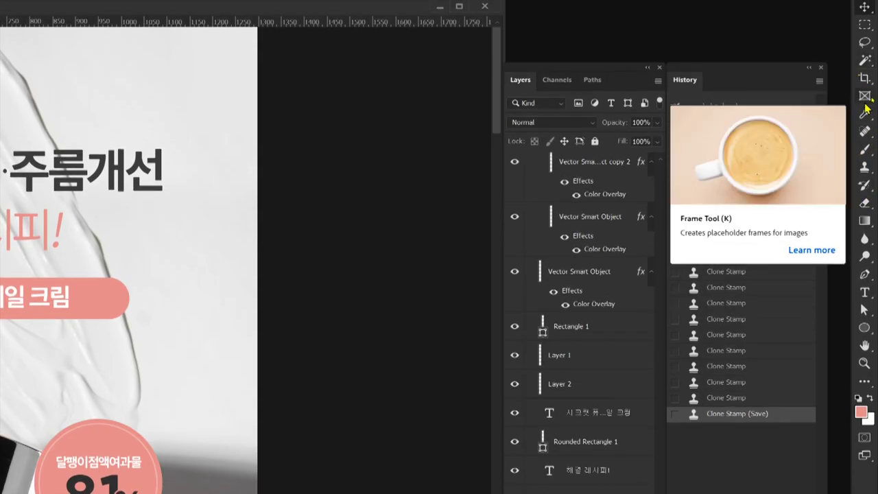
Sample the pink of the cream jar's body as the foreground colour with the Eyedropper.
click(865, 113)
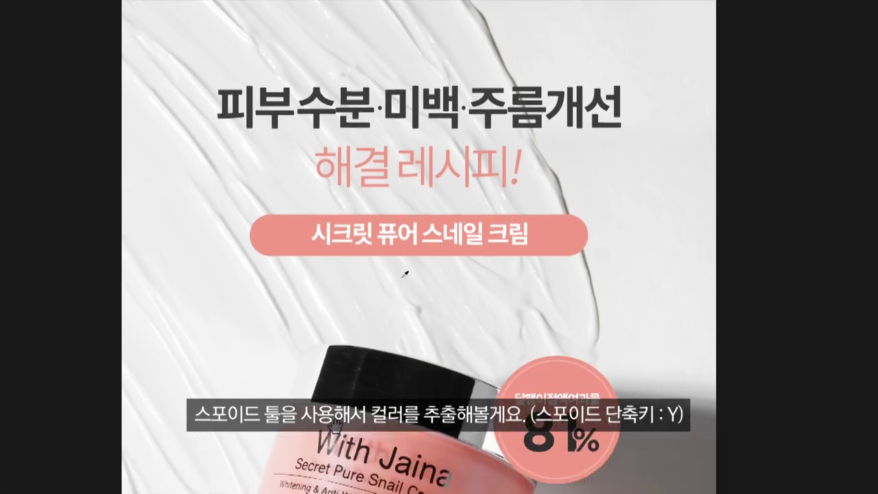
scroll(398, 386, down, 1)
click(395, 411)
click(396, 412)
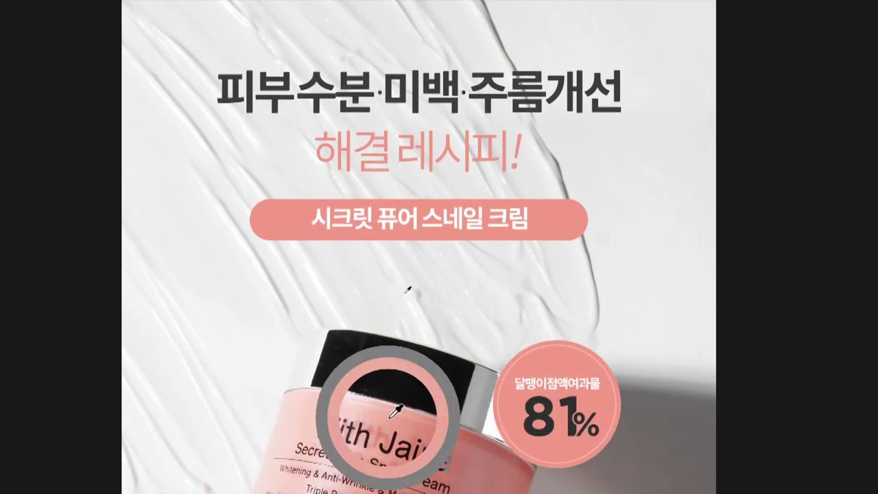
key(v)
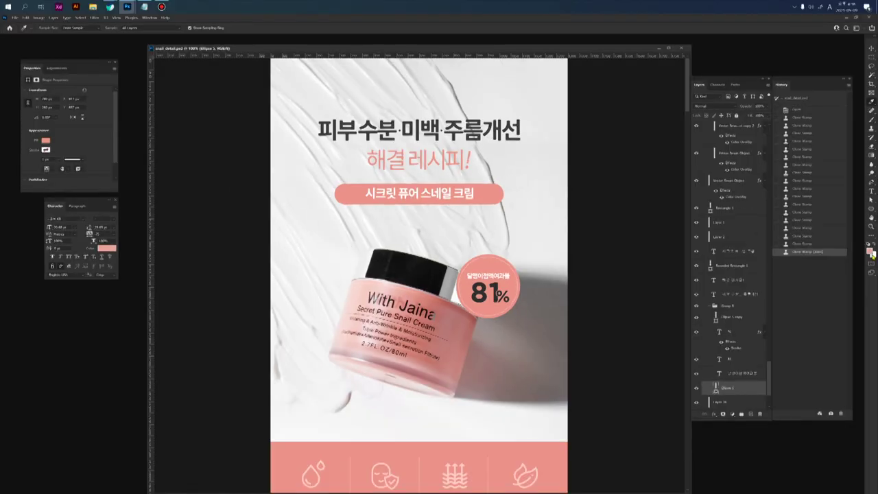
Inspect the sampled foreground colour's hex code in the Color Picker and accept the colour.
click(869, 250)
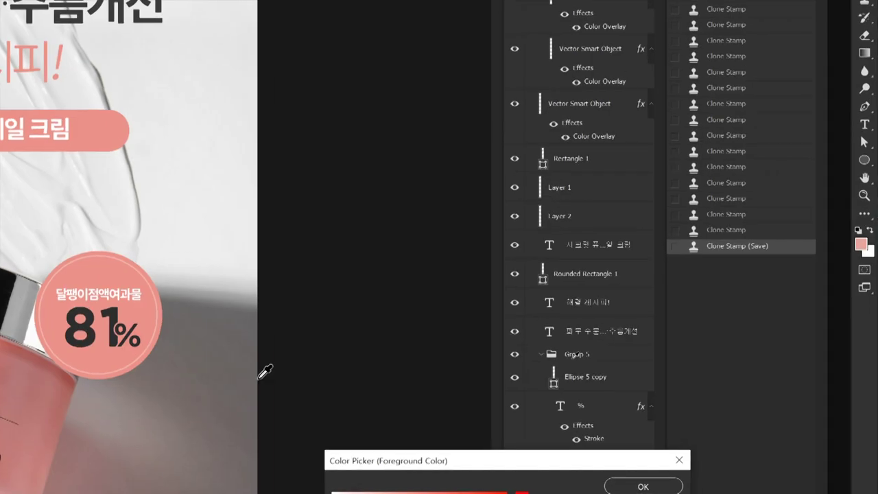
drag(468, 460, 523, 249)
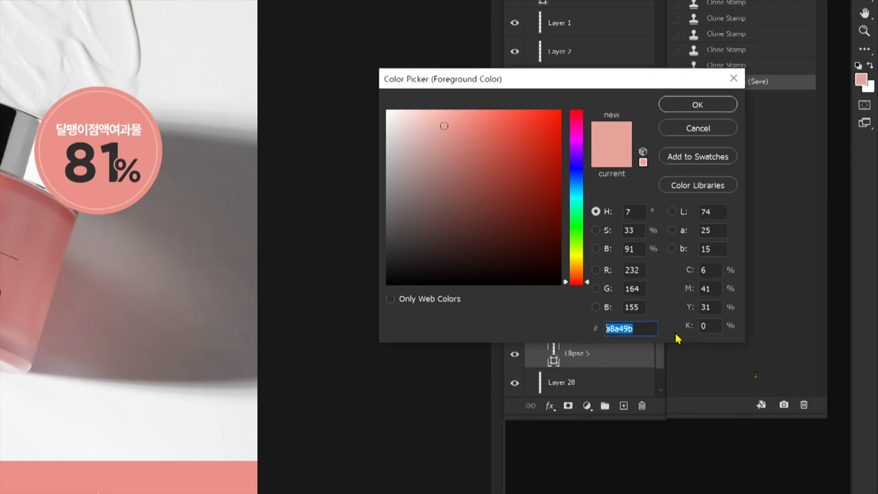
click(643, 328)
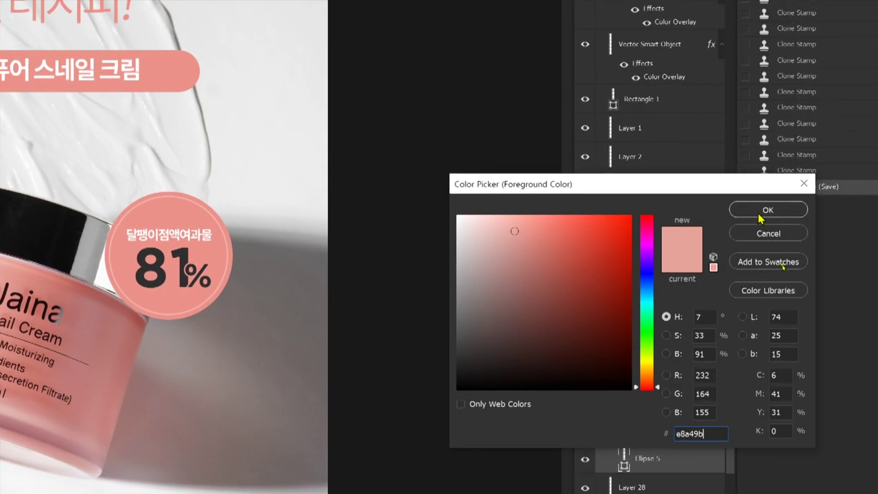
click(832, 212)
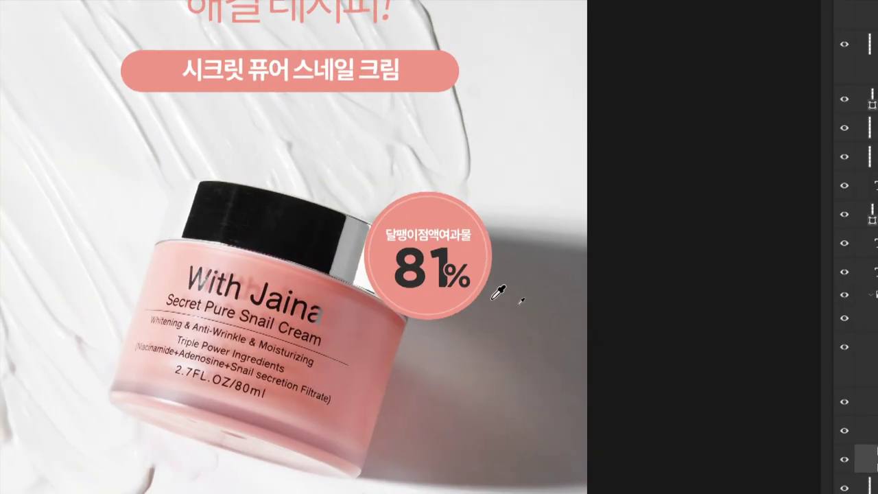
key(F1)
key(Escape)
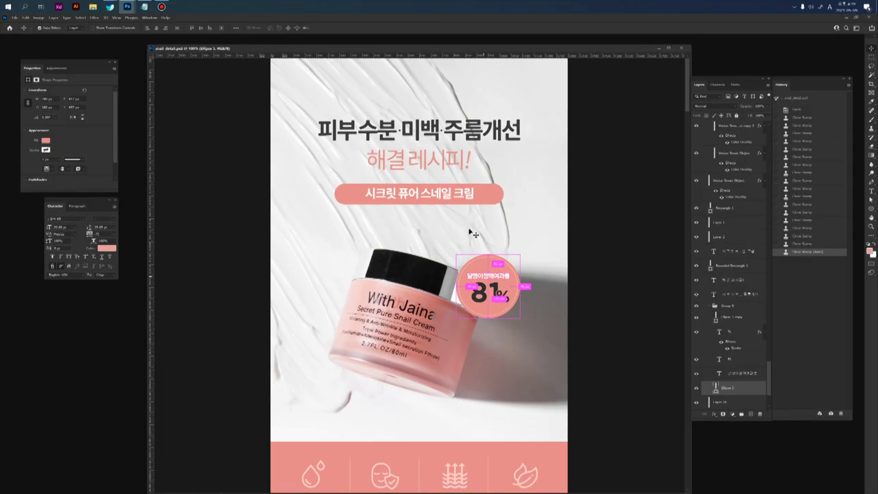
Open the headline's second line "해결 레시피!" for editing, select its characters and commit the edit.
key(t)
drag(369, 162, 644, 166)
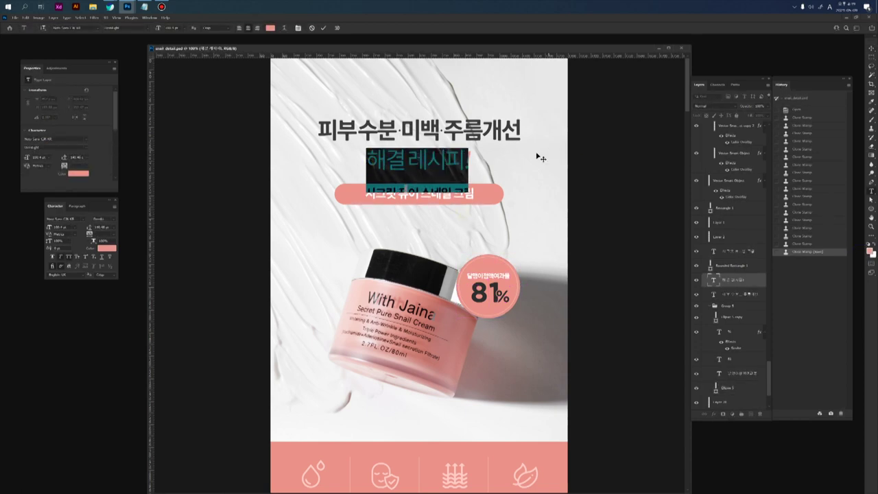
click(445, 156)
key(ctrl+Return)
key(v)
key(v)
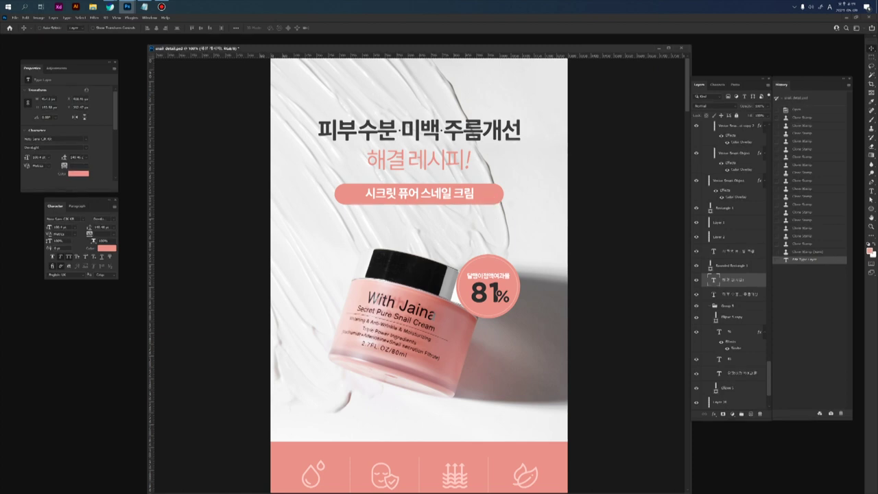
click(869, 251)
drag(688, 252, 558, 255)
click(530, 274)
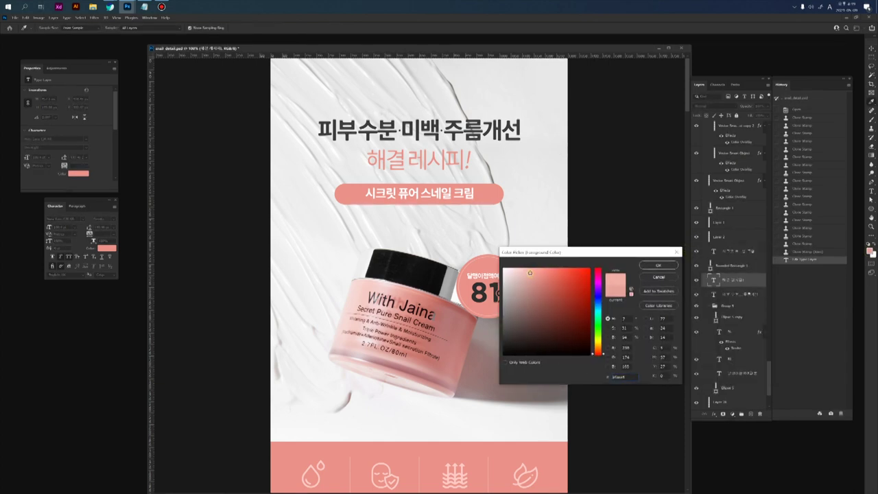
drag(542, 252, 531, 252)
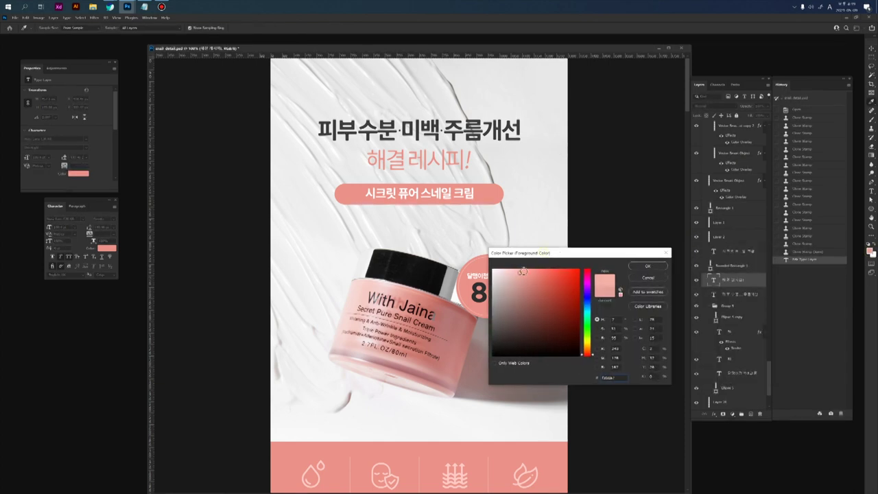
mouse_move(519, 273)
mouse_down()
mouse_move(523, 281)
mouse_move(524, 272)
mouse_up()
click(652, 277)
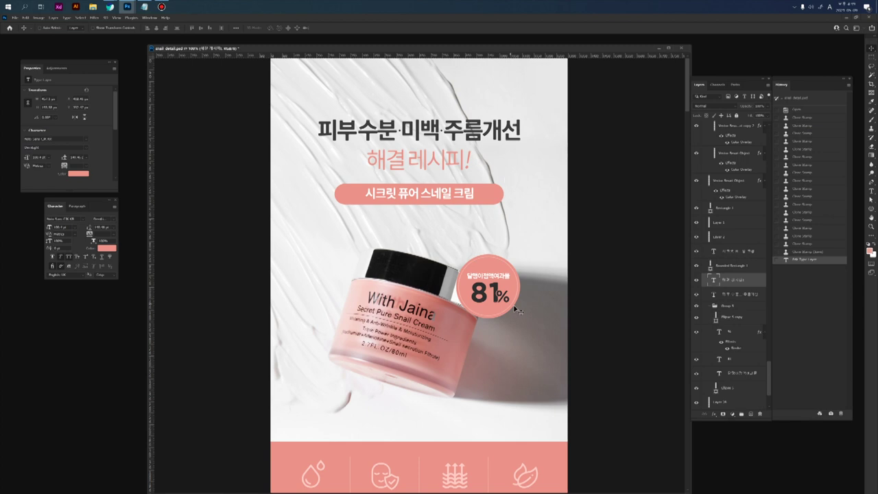
Open the solid fill colour of the 81% badge's circle and accept its pink shade.
click(511, 284)
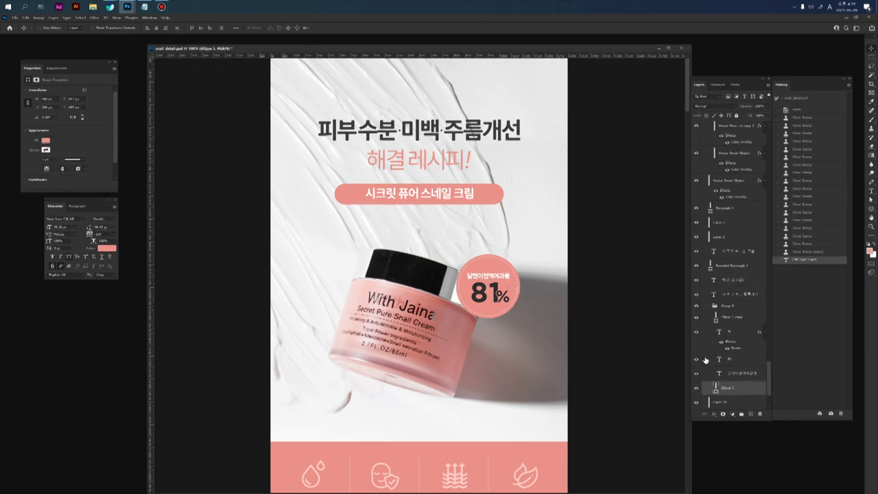
double_click(716, 389)
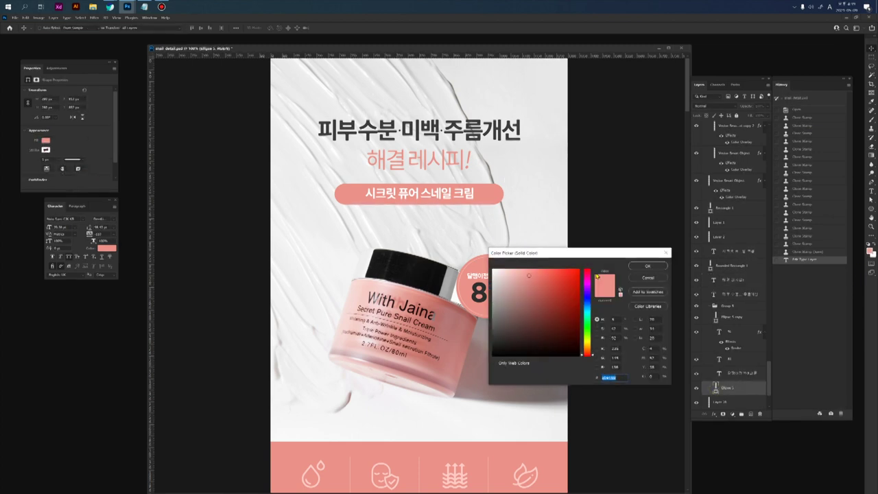
drag(589, 255, 609, 248)
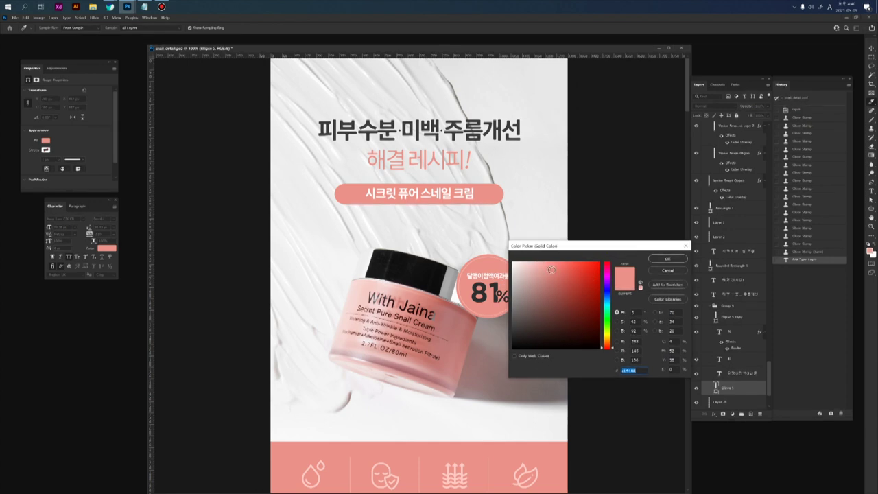
click(677, 259)
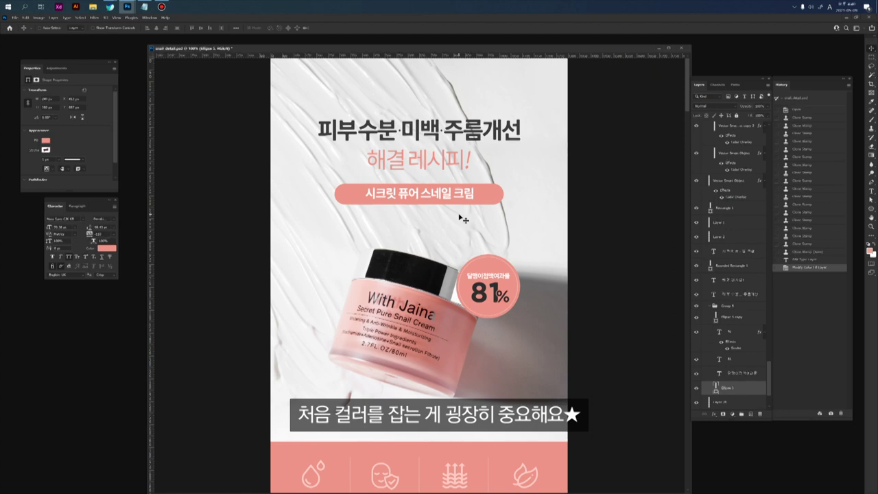
Examine the thin inner ring of the 81% badge at close range with its layer selected.
key(space)
drag(461, 238, 459, 228)
scroll(460, 230, down, 1)
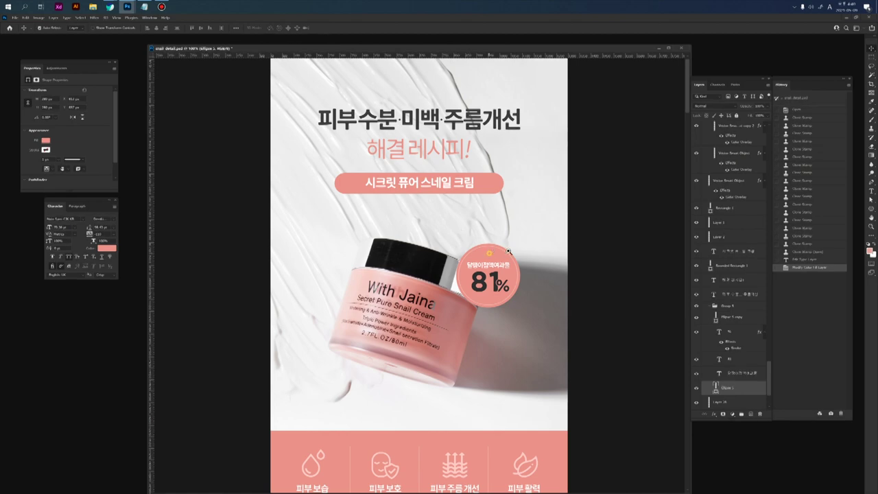
scroll(492, 251, up, 5)
ctrl+click(488, 275)
mouse_move(523, 268)
mouse_down()
mouse_move(540, 262)
mouse_move(514, 256)
mouse_up()
key(space)
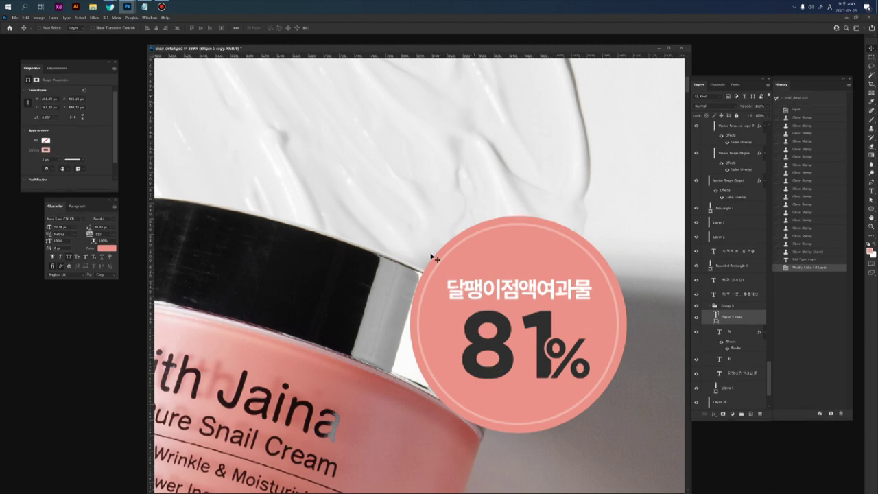
drag(449, 247, 474, 241)
key(ctrl+h)
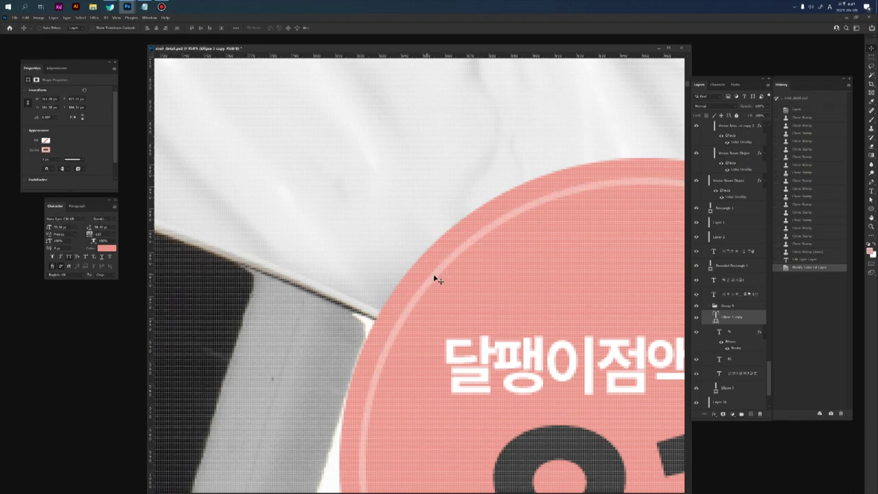
Try a light pink stroke colour on the 81% badge's thin inner ring.
click(46, 149)
click(115, 164)
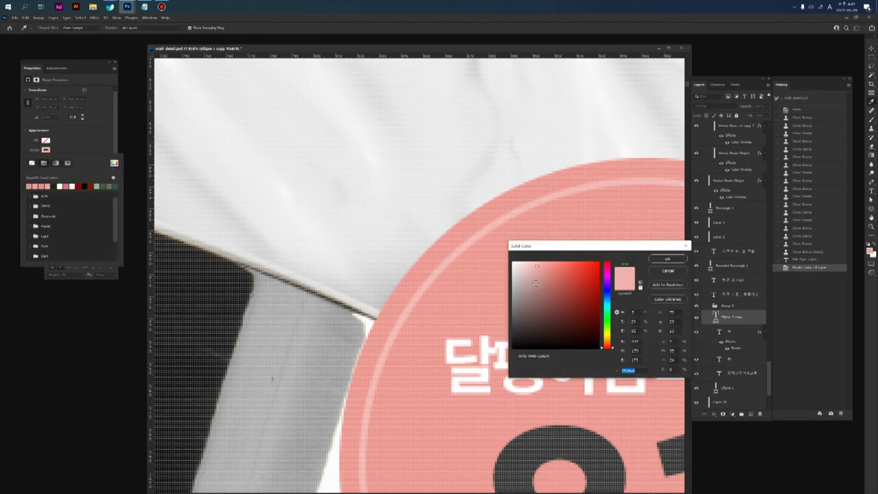
click(550, 267)
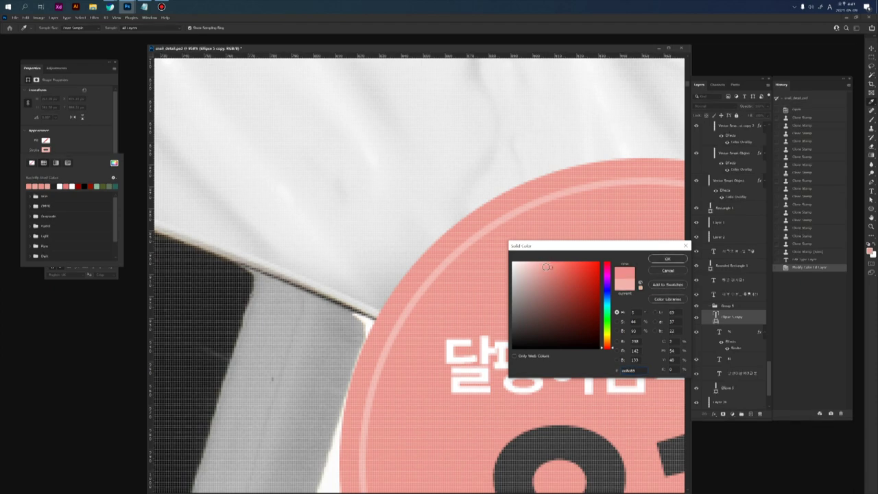
click(535, 267)
click(668, 260)
click(528, 296)
key(ctrl+1)
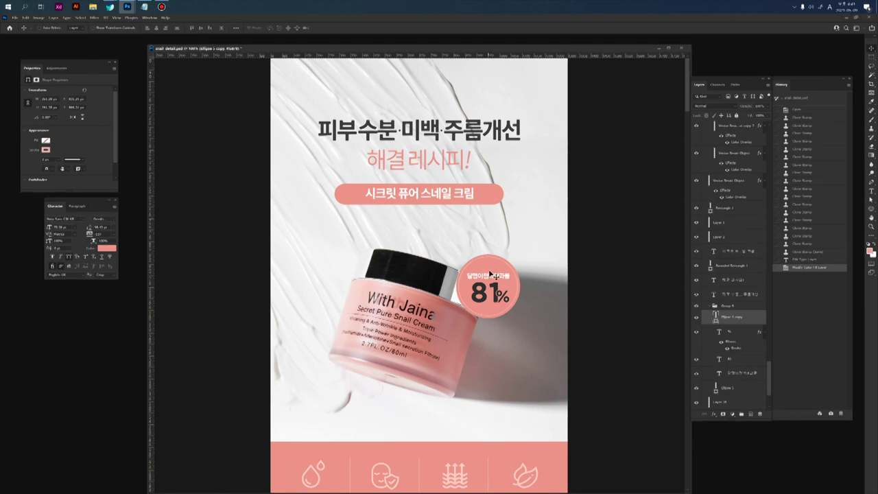
Examine how the pink tones work together across the headline, badge, jar and icon band.
drag(477, 49, 515, 48)
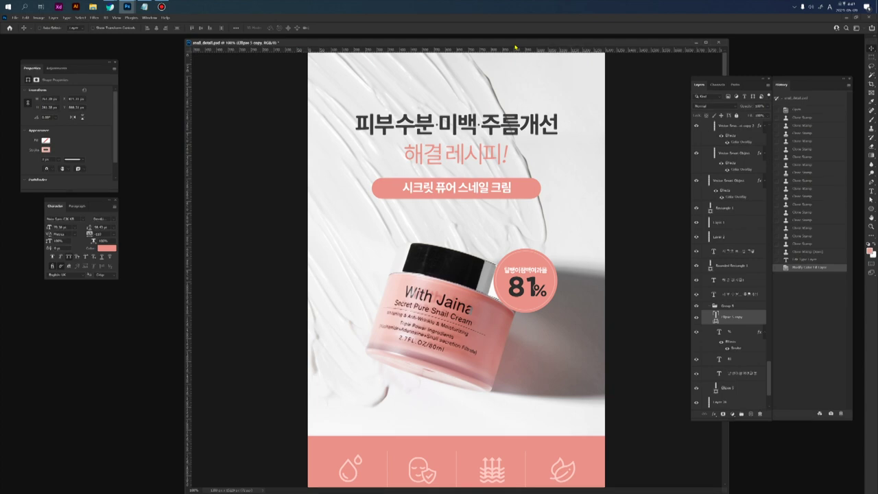
scroll(485, 272, down, 1)
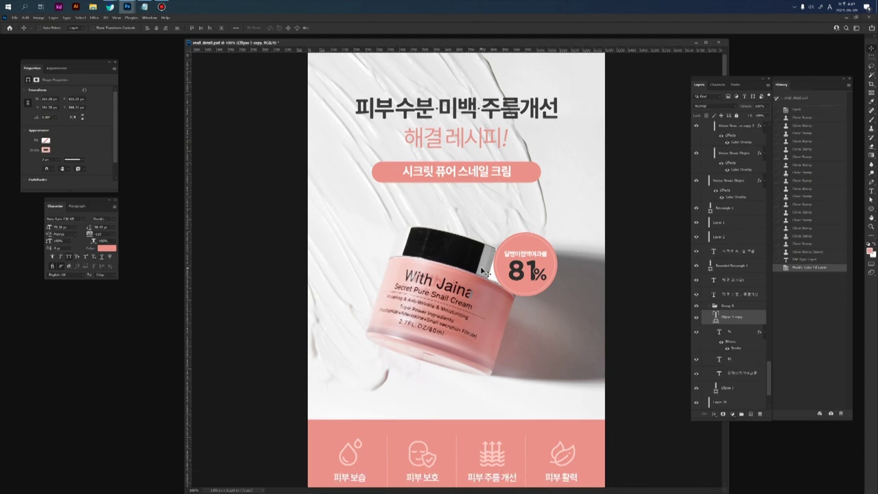
scroll(446, 335, down, 1)
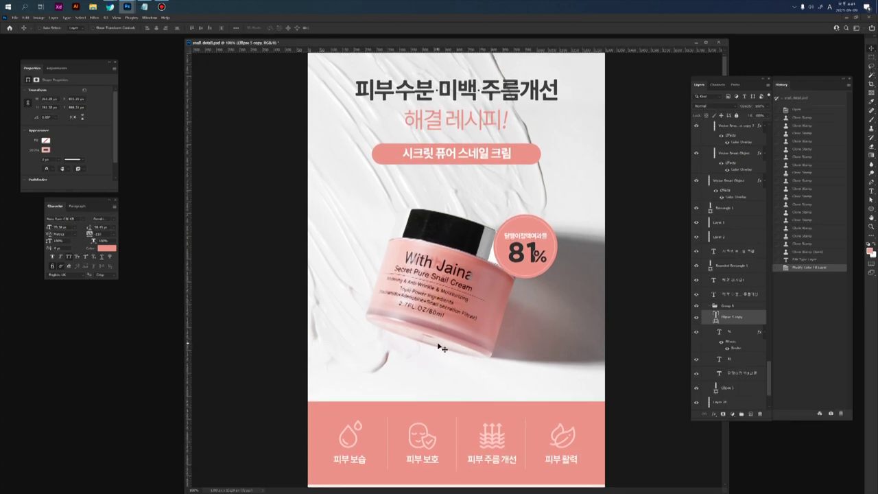
scroll(423, 303, down, 5)
scroll(422, 314, up, 7)
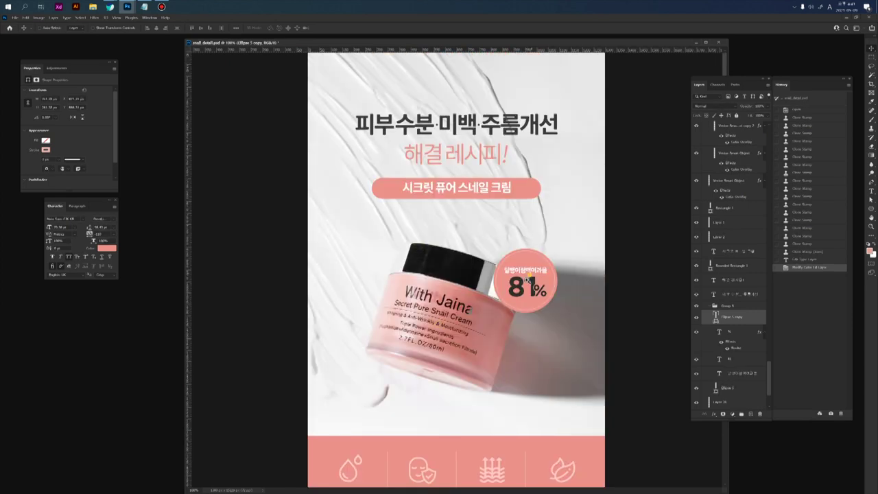
scroll(511, 274, down, 1)
scroll(497, 260, up, 1)
drag(469, 192, 548, 341)
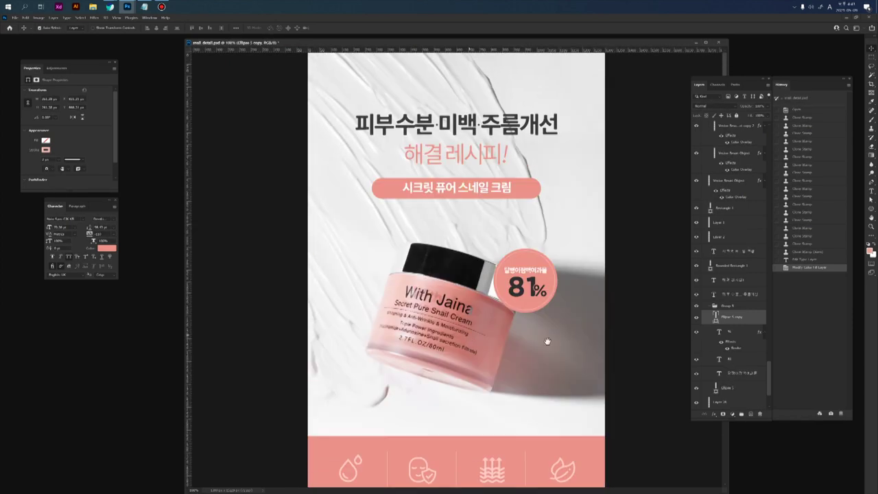
Open the solid fill colour of the icon band's background rectangle and accept its pink shade.
ctrl+click(414, 378)
drag(435, 414, 435, 286)
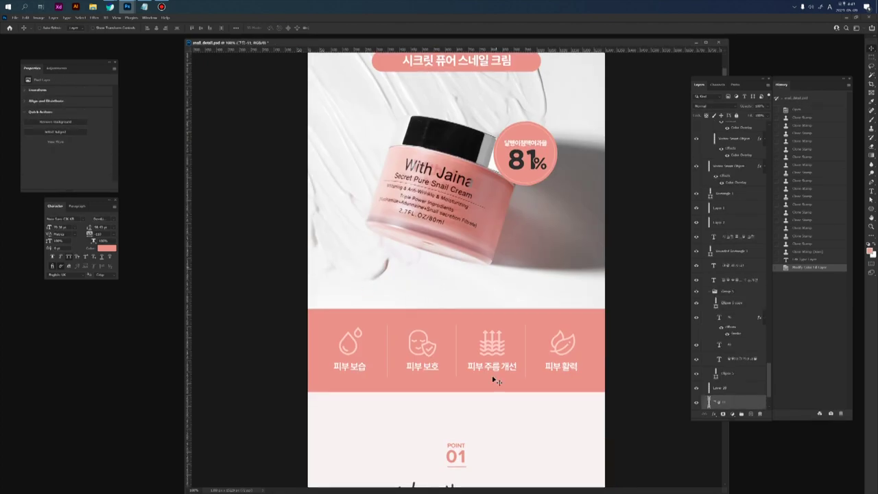
scroll(508, 401, down, 2)
scroll(513, 425, up, 7)
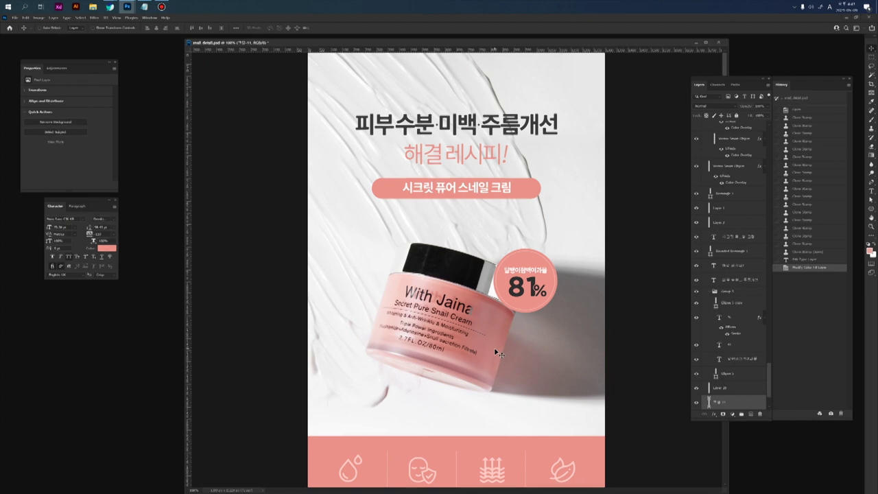
drag(498, 376, 501, 364)
drag(540, 282, 473, 290)
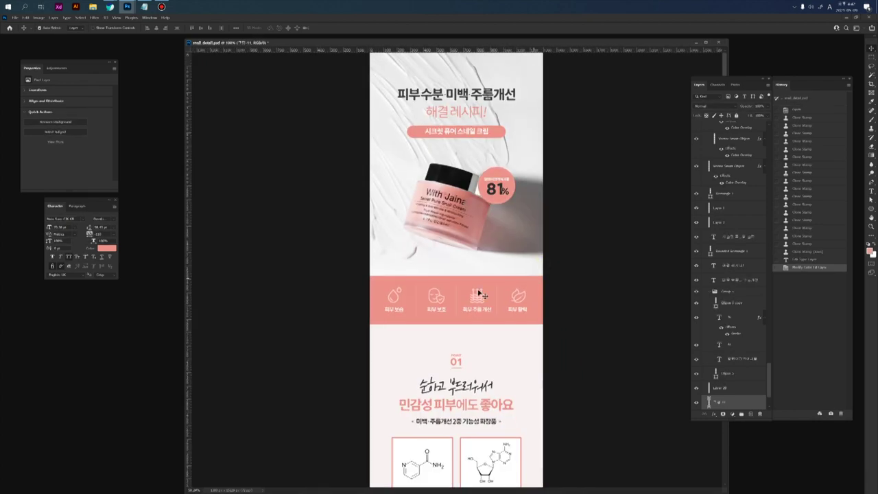
key(ctrl+1)
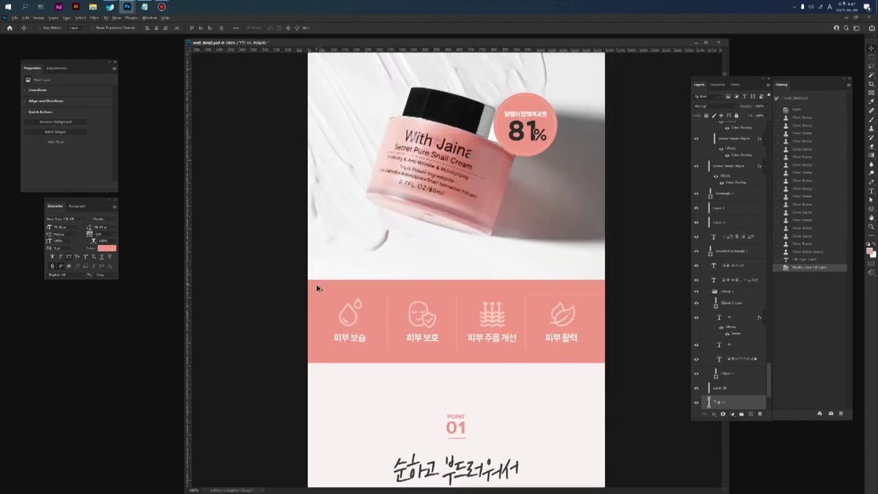
click(317, 287)
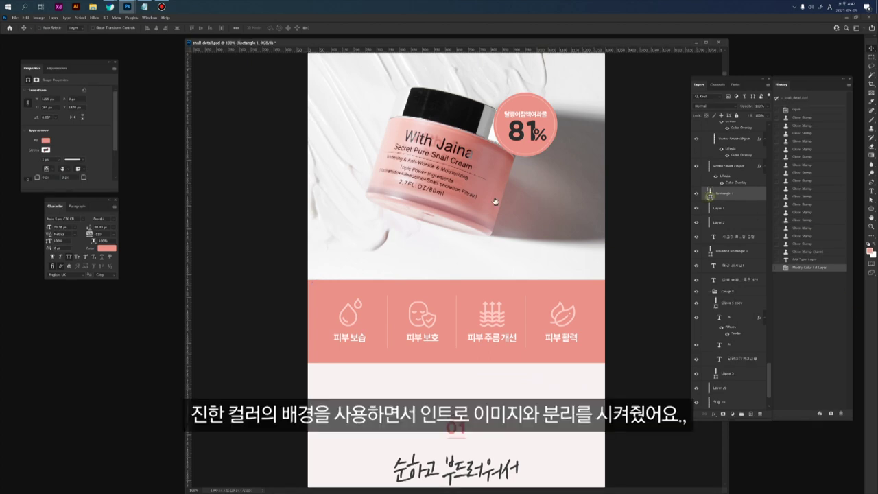
double_click(710, 195)
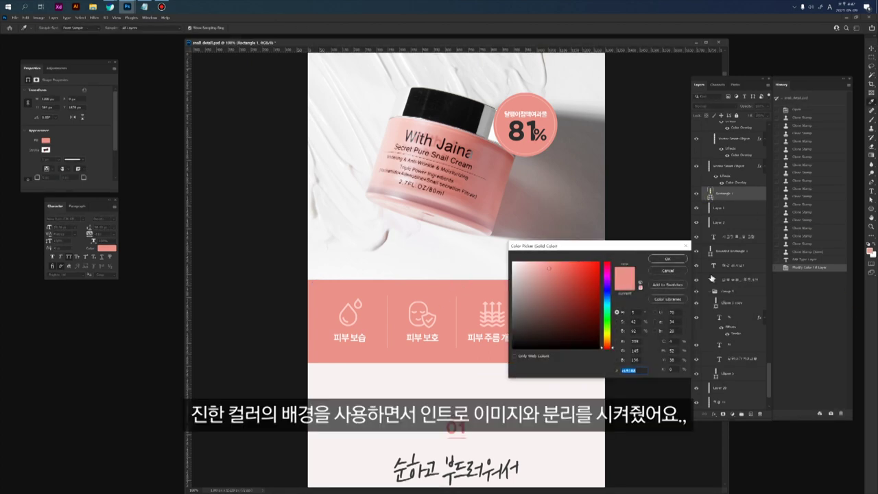
click(677, 260)
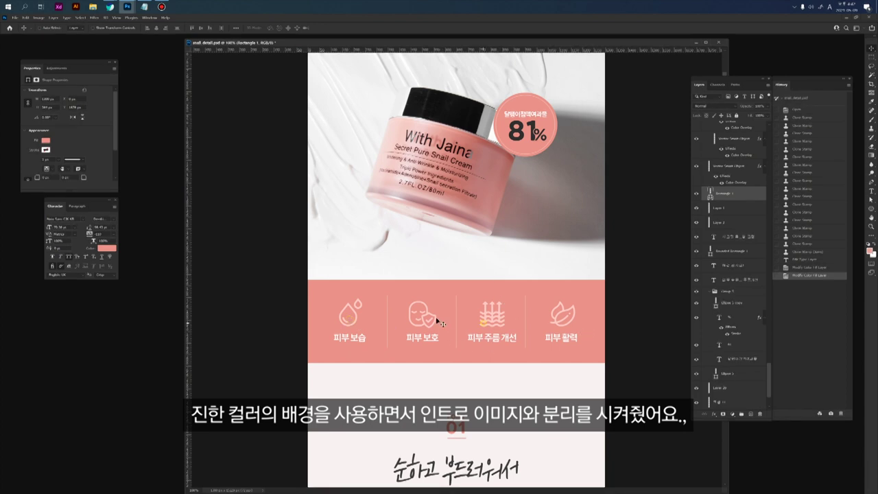
Open the solid fill colour of the Point 01 section's pale background rectangle and accept f7f1f1.
drag(471, 376, 476, 321)
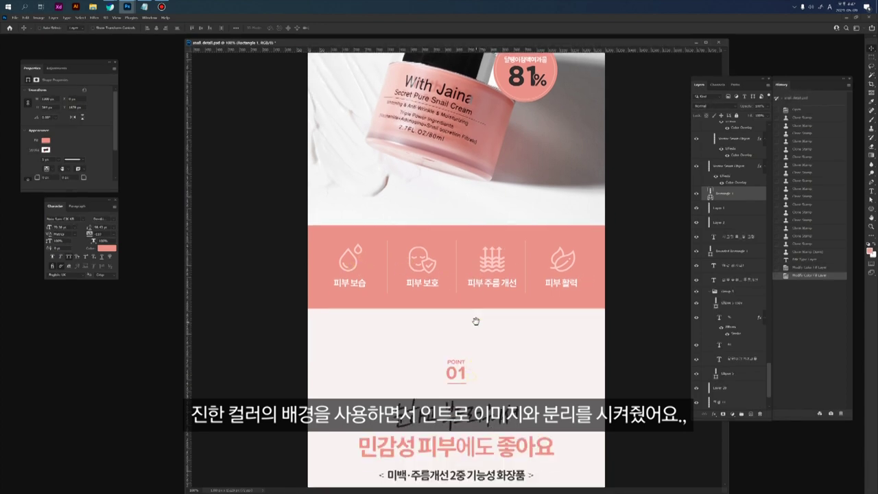
click(570, 370)
drag(490, 386, 503, 300)
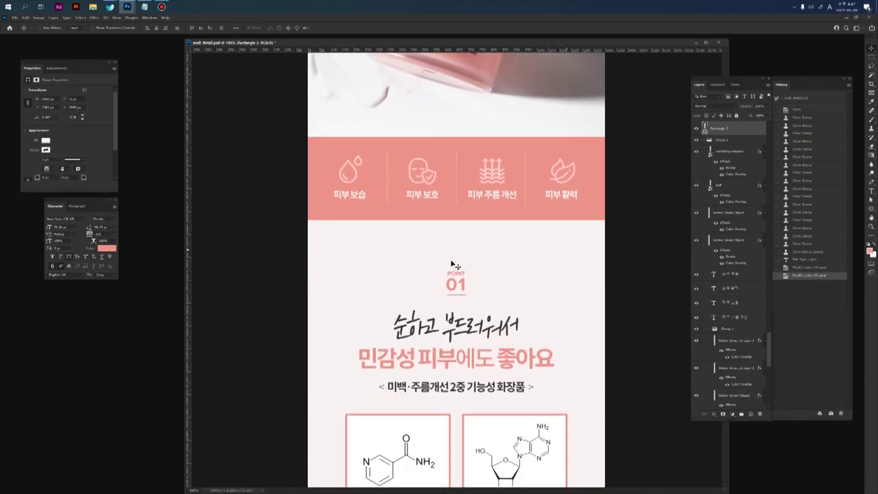
drag(354, 253, 408, 244)
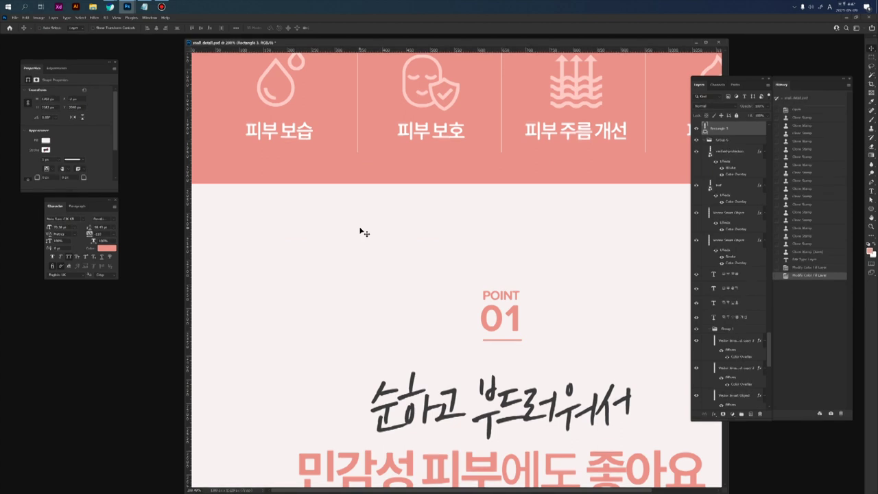
double_click(705, 131)
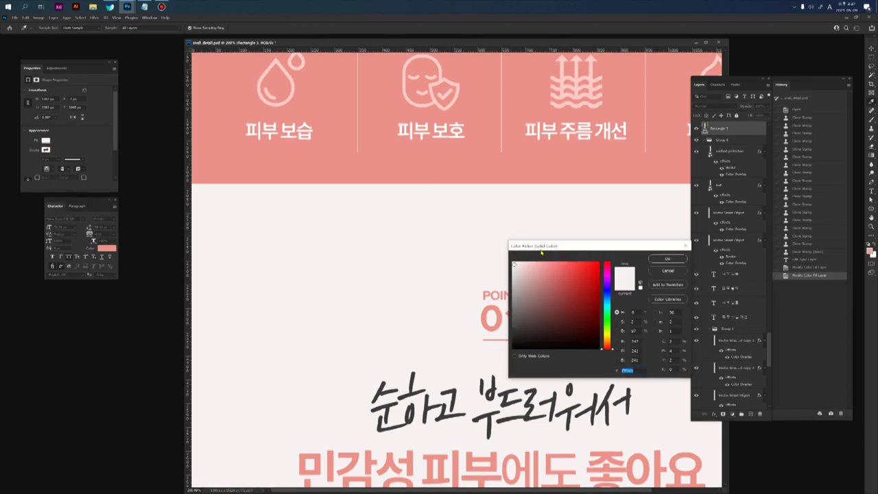
drag(542, 252, 491, 266)
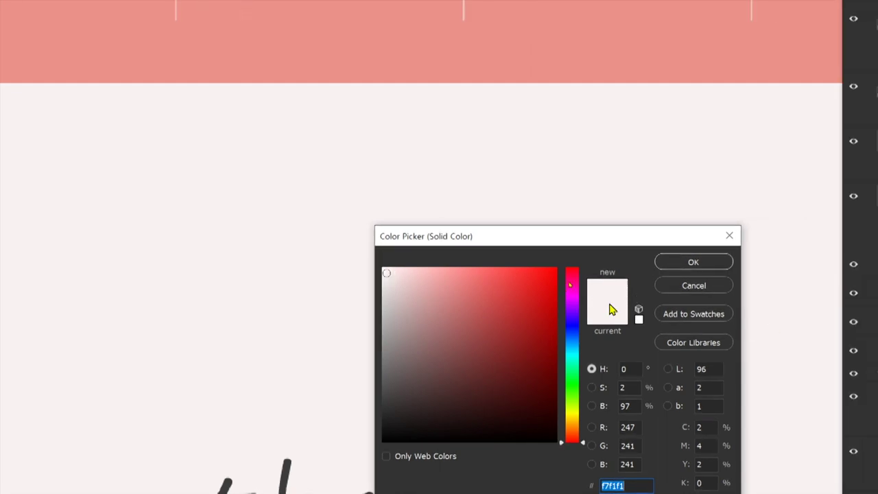
click(698, 263)
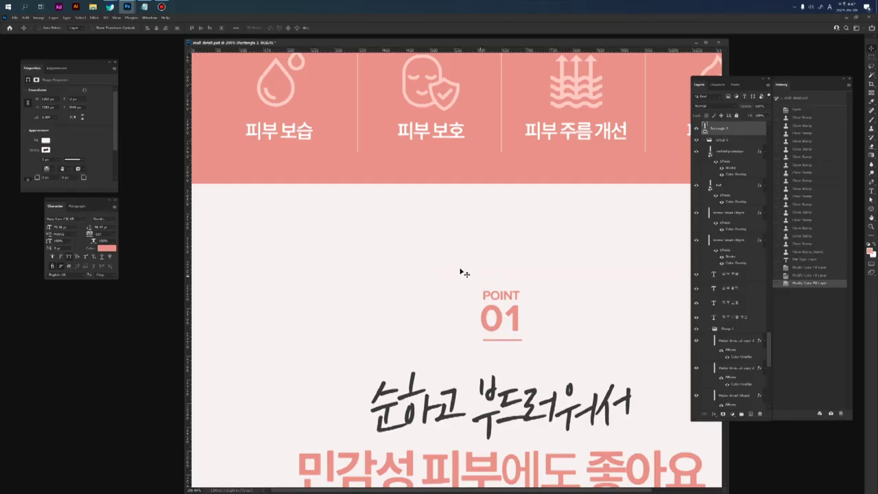
Examine how light and dark backgrounds alternate from the icon band through the Point 01 section to the Point 02 section.
drag(477, 364, 478, 258)
key(ctrl+minus)
drag(421, 409, 421, 235)
scroll(421, 313, down, 6)
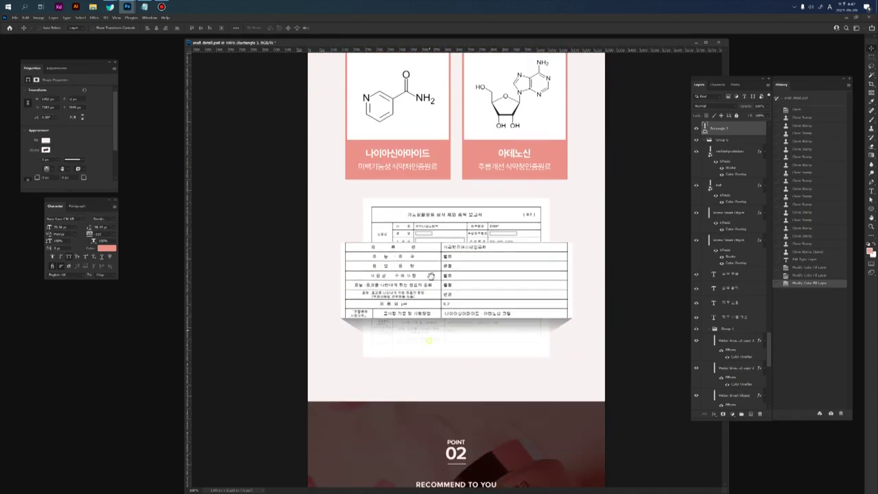
scroll(445, 274, up, 8)
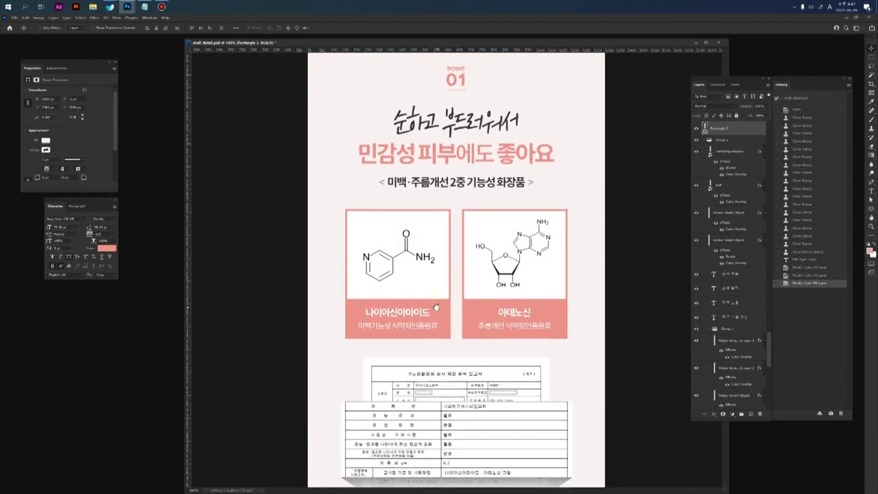
drag(466, 251, 460, 253)
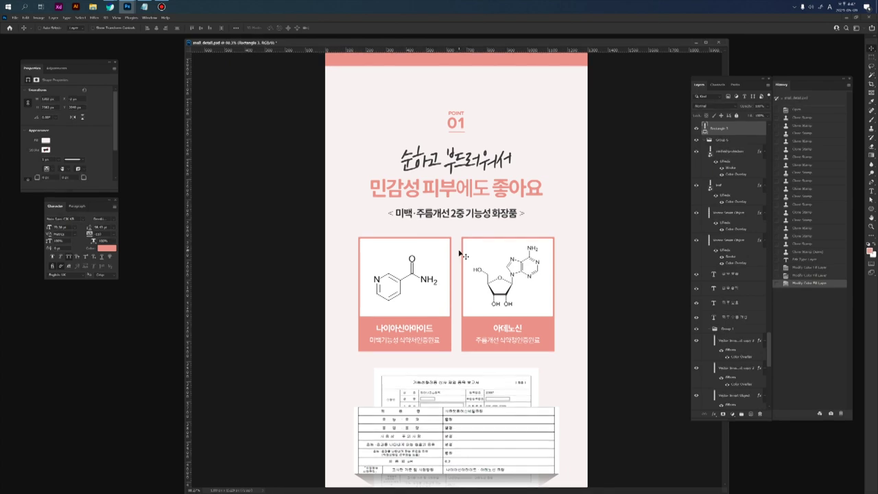
scroll(464, 256, up, 3)
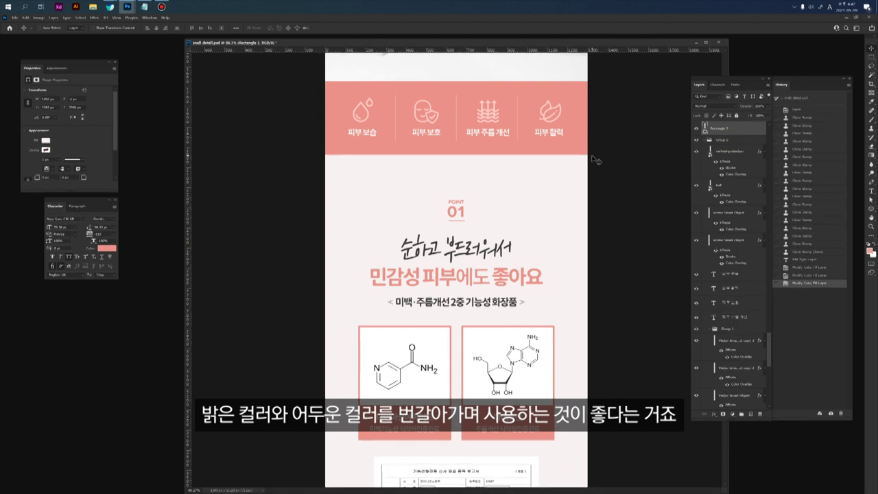
scroll(515, 263, down, 15)
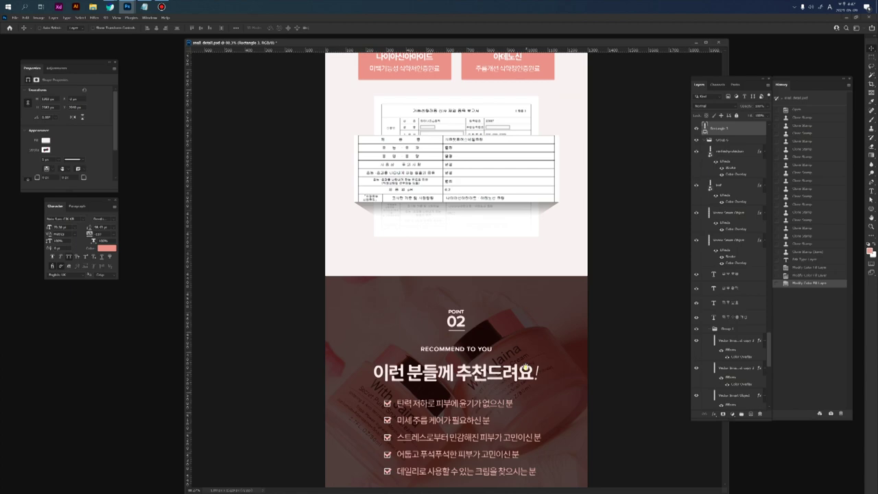
drag(460, 264, 483, 265)
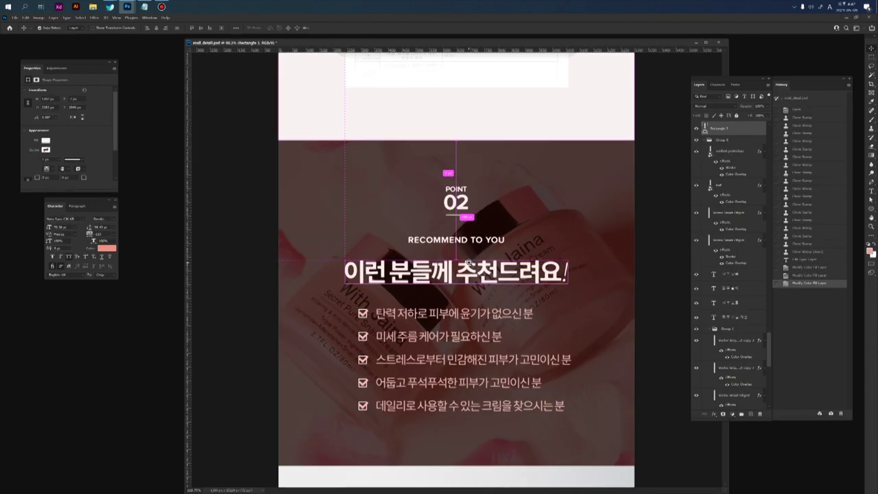
drag(482, 194, 482, 203)
drag(502, 249, 500, 240)
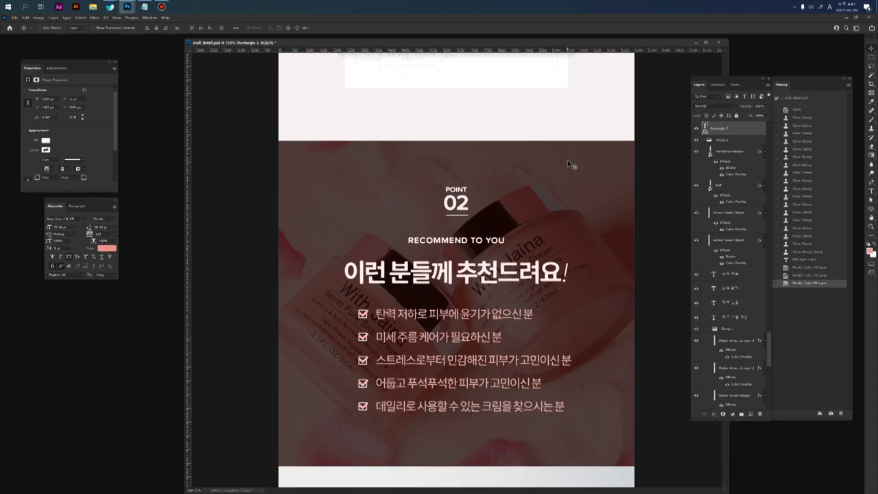
Hide the jar photo over the Point 02 section and try a lighter dark-brown fill such as 290804 on the rectangle beneath.
click(564, 181)
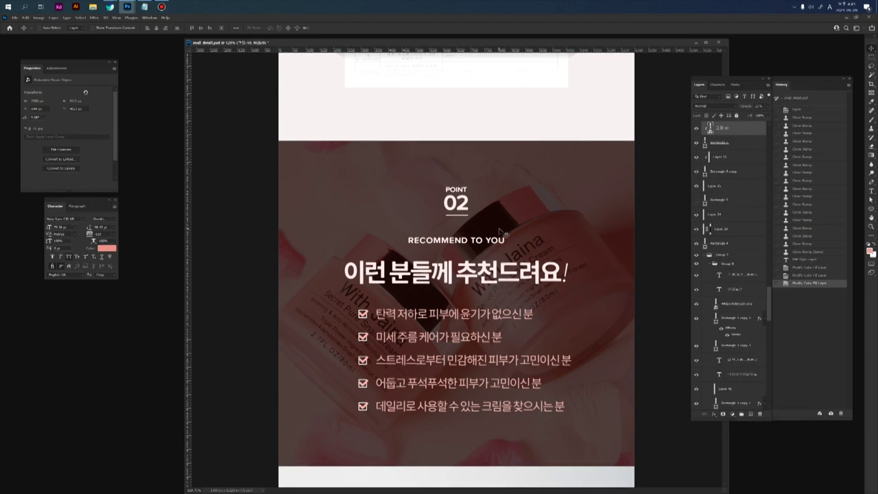
click(696, 128)
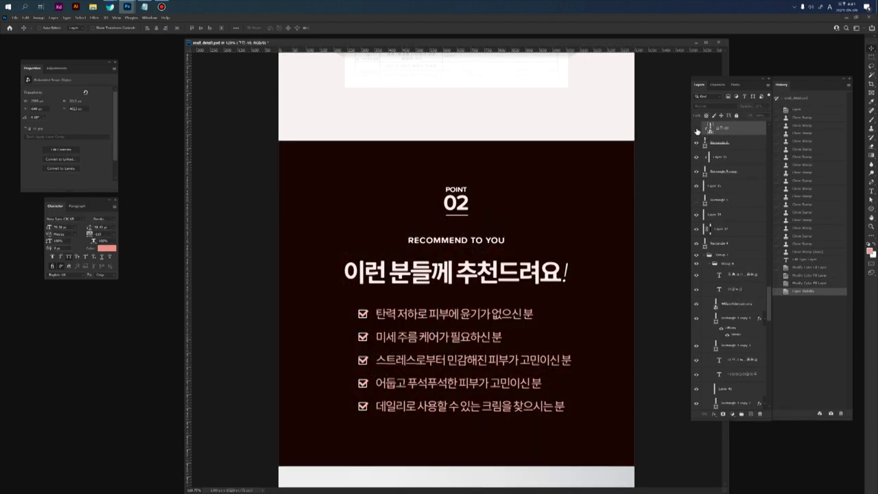
ctrl+click(575, 173)
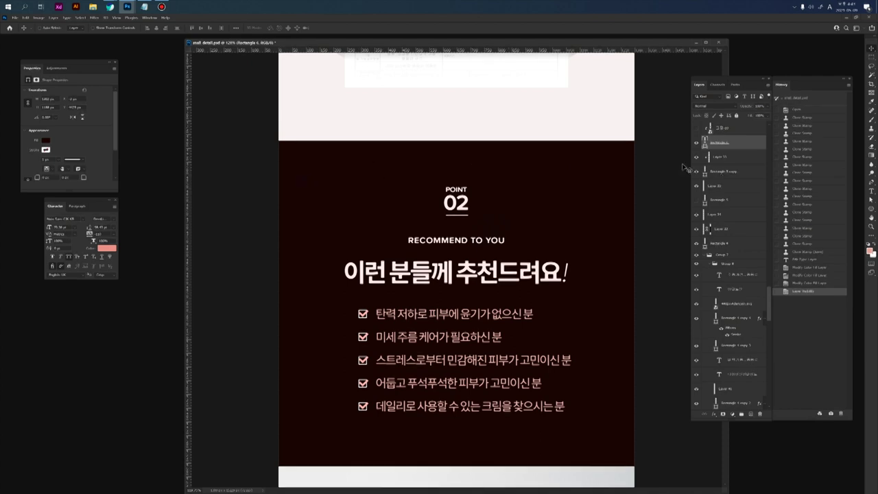
double_click(705, 143)
drag(525, 261, 527, 256)
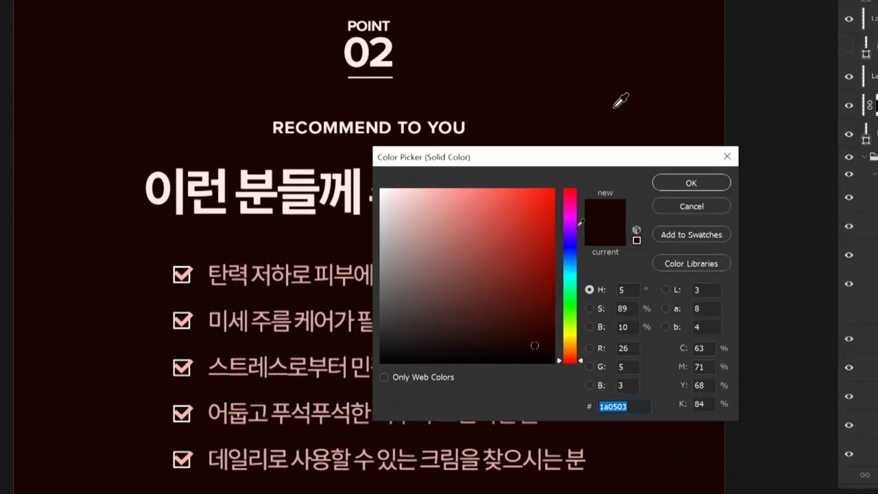
drag(533, 321, 536, 335)
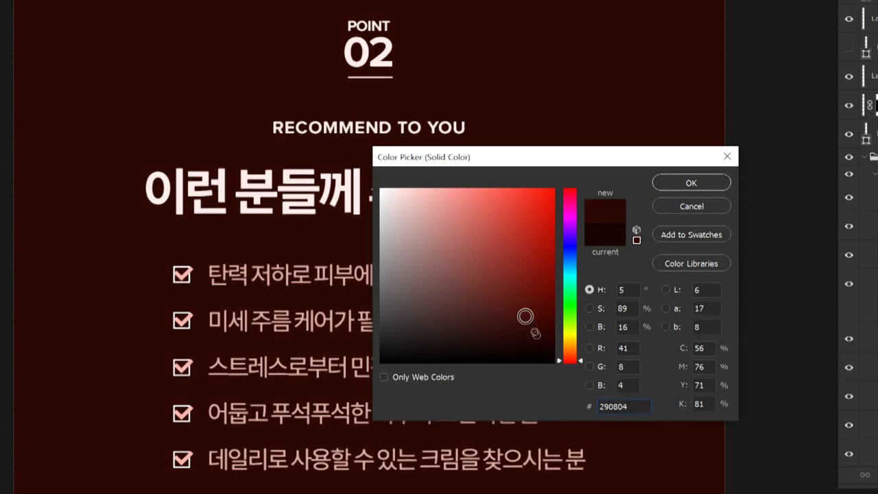
drag(533, 337, 528, 337)
click(683, 205)
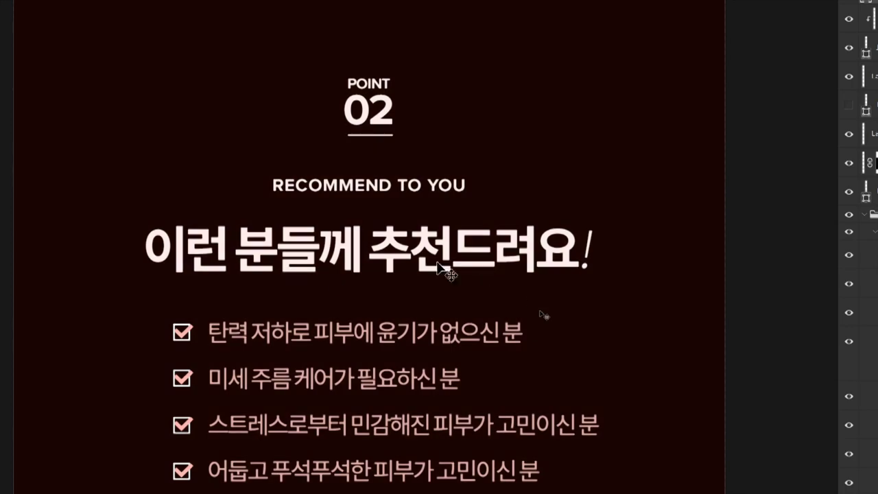
Show the Point 02 section's jar photo layer again and set its opacity to 100%.
key(ctrl+minus)
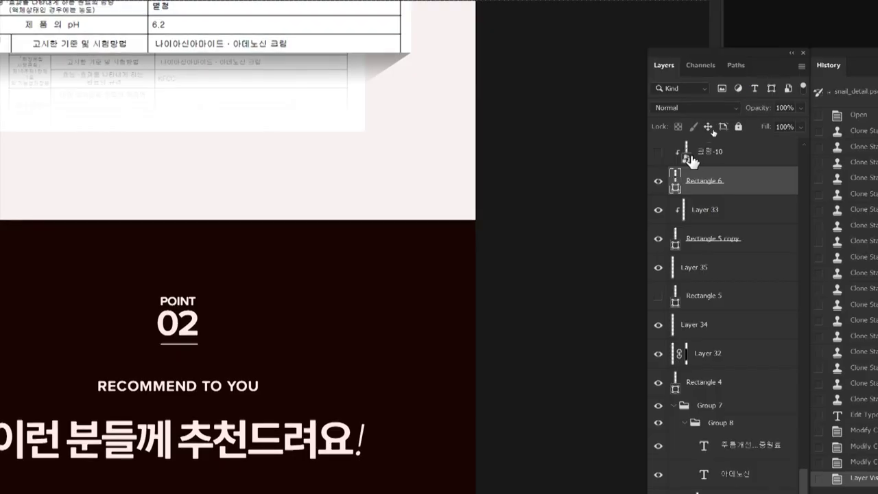
click(658, 153)
click(718, 155)
click(754, 109)
text(100)
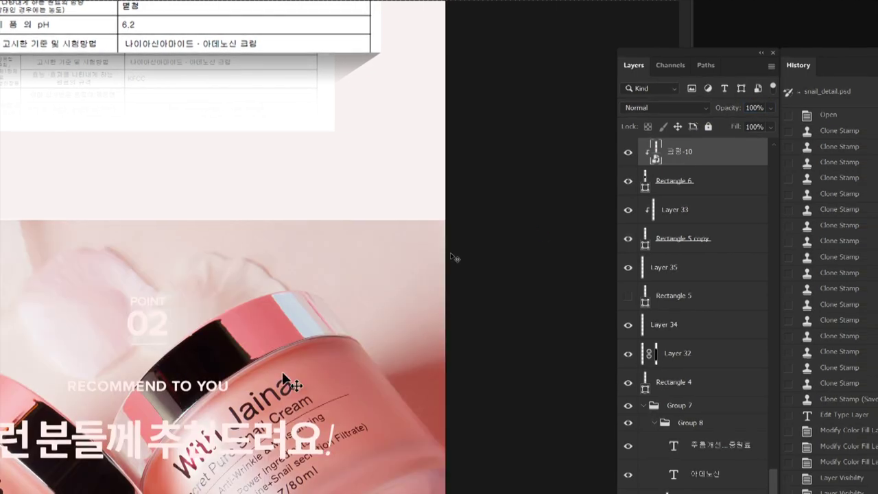
Set the opacity of the Point 02 section's jar photo layer to 20%.
drag(316, 301, 525, 282)
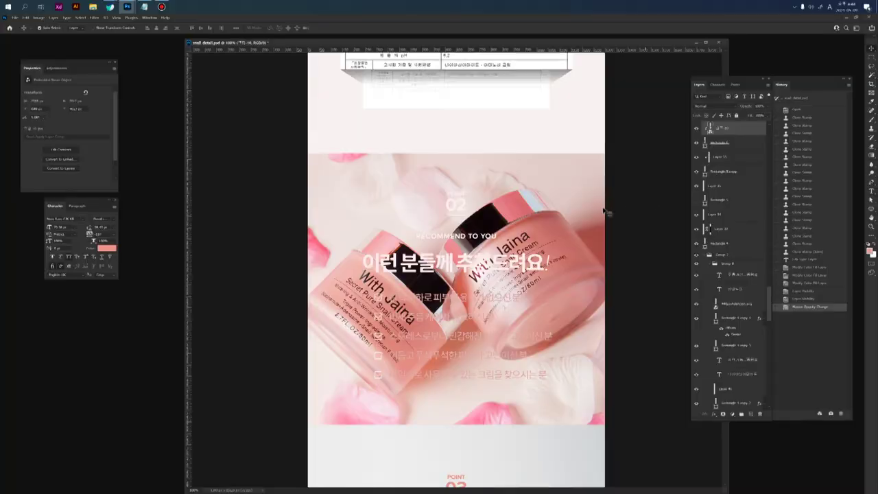
drag(299, 313, 299, 319)
drag(532, 212, 531, 215)
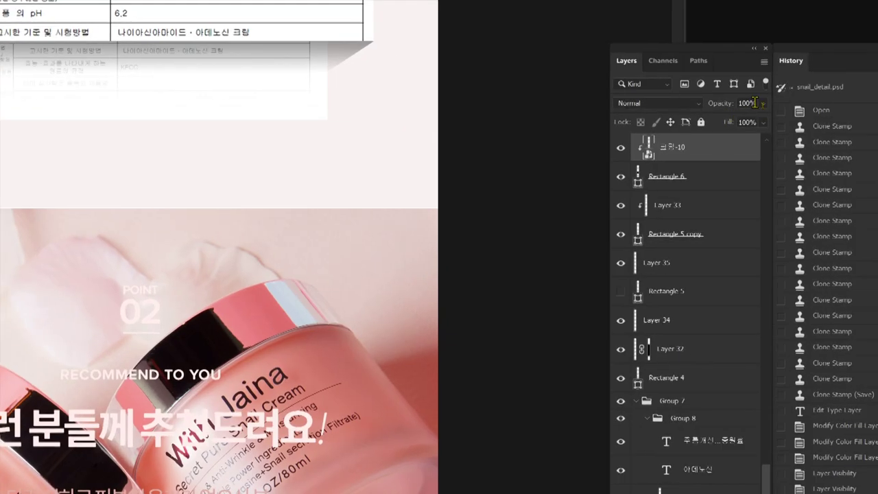
text(20)
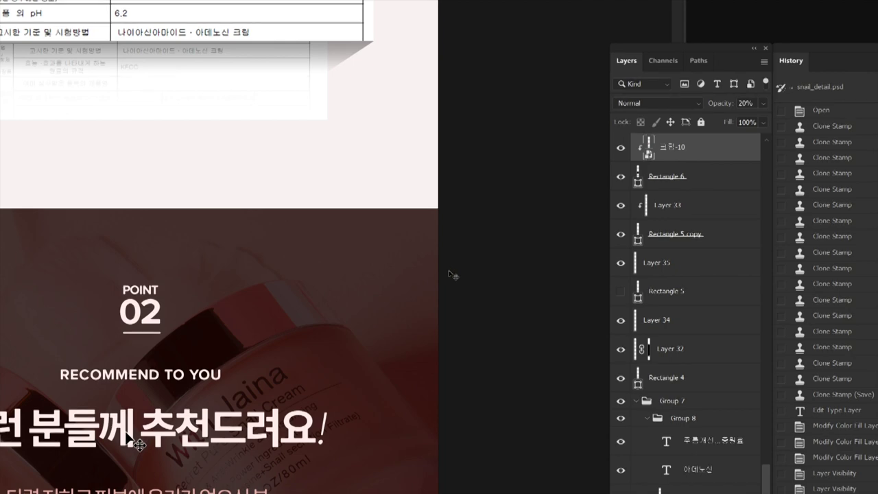
Examine the darkened Point 02 section, then compare the colour flow from the hero image through the Point 01 section.
key(space)
drag(514, 327, 548, 245)
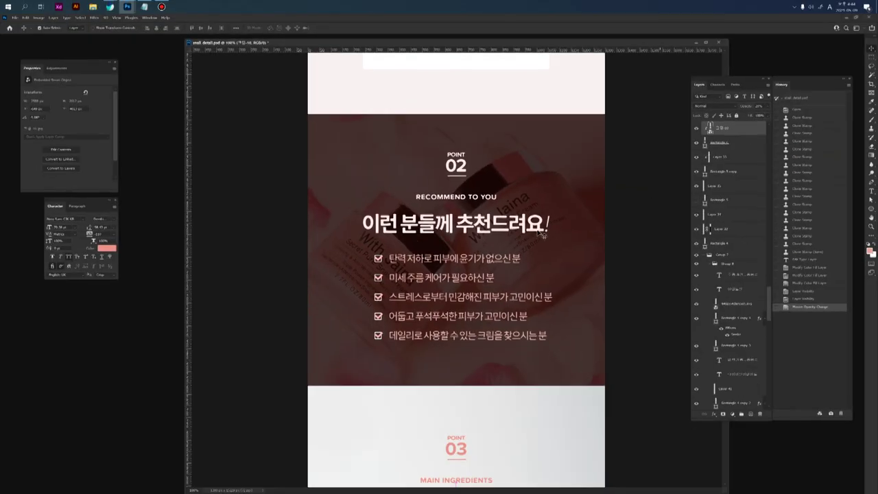
drag(516, 213, 514, 268)
scroll(557, 260, up, 2)
drag(565, 234, 566, 244)
drag(566, 278, 582, 239)
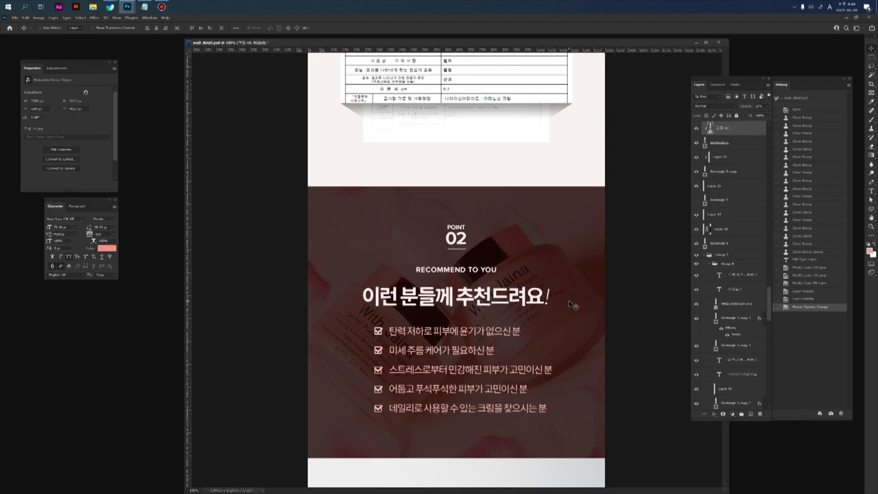
drag(562, 225, 545, 238)
drag(533, 155, 539, 339)
drag(543, 185, 534, 316)
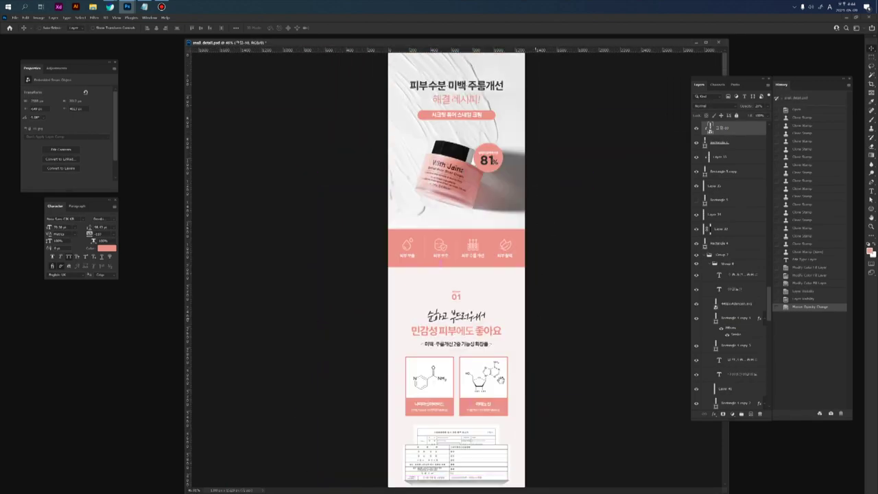
drag(519, 382, 508, 250)
scroll(521, 254, up, 5)
drag(540, 44, 511, 52)
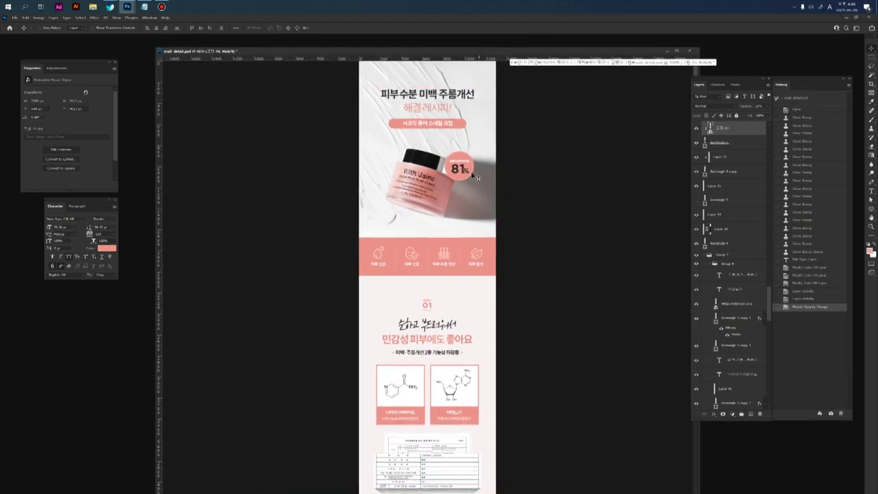
Compare the hero, Point 01 and darkened Point 02 sections together in a wider view of the page.
key(ctrl+space)
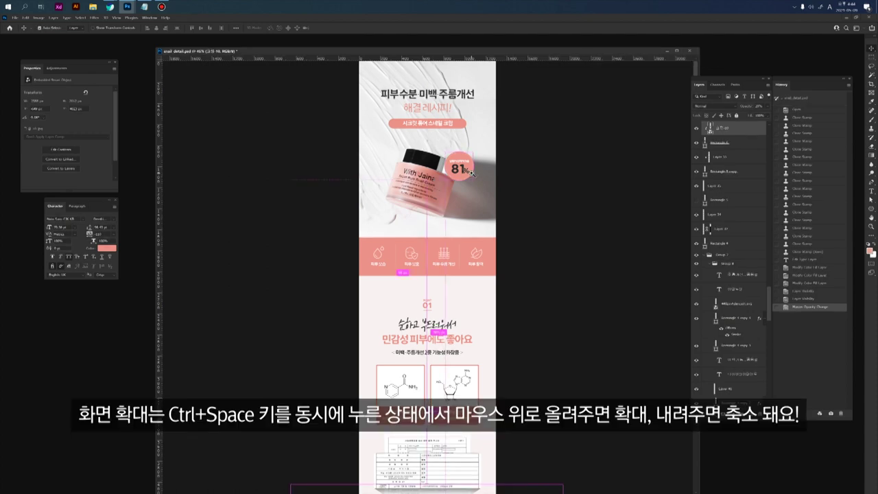
drag(457, 230, 460, 256)
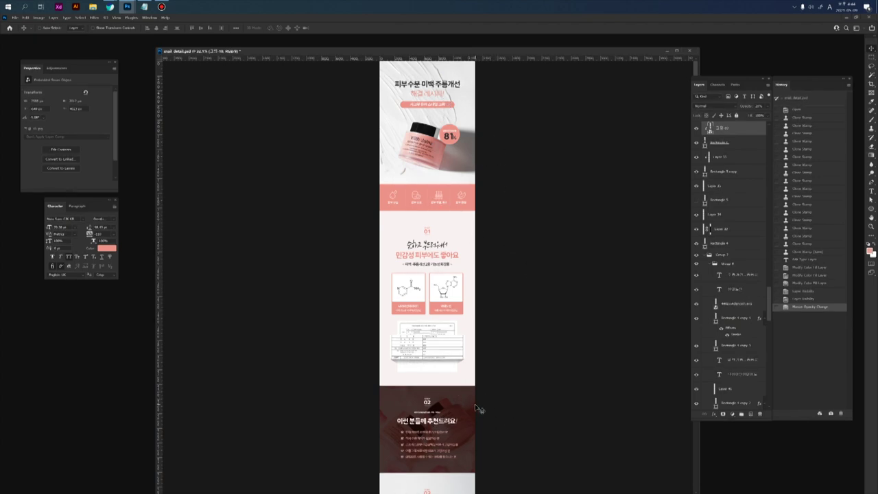
drag(478, 408, 471, 382)
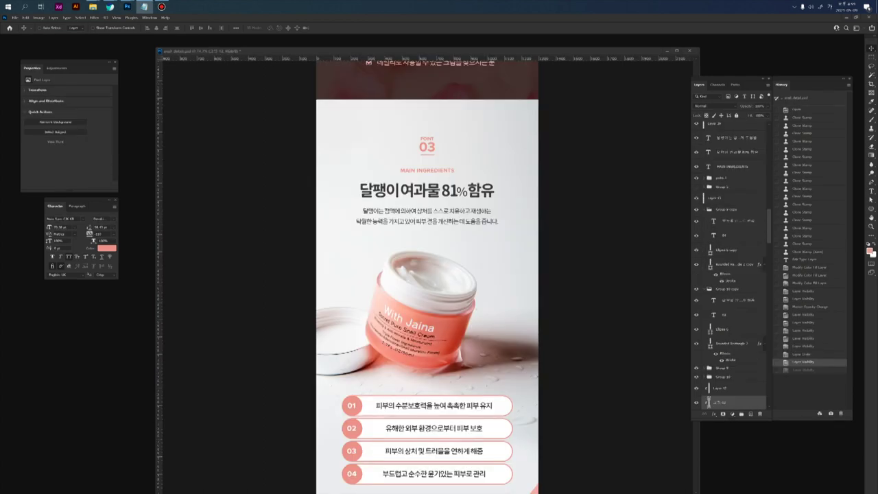
Examine how the dark Point 02 section leads into the light Point 03 section with its large jar photo.
drag(516, 53, 534, 49)
drag(463, 156, 466, 181)
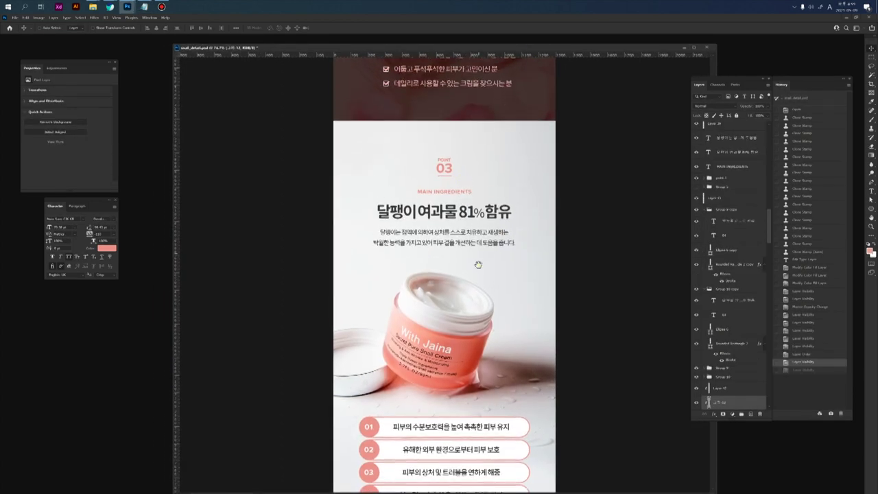
drag(478, 265, 478, 250)
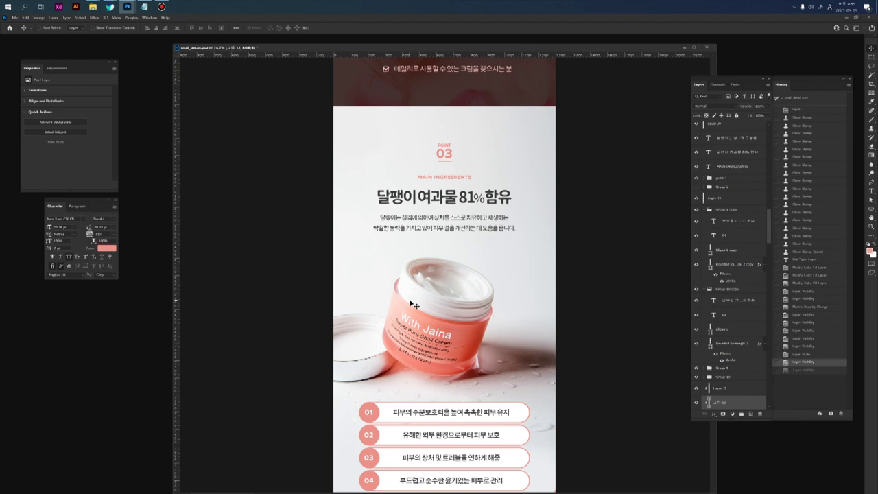
scroll(453, 283, up, 1)
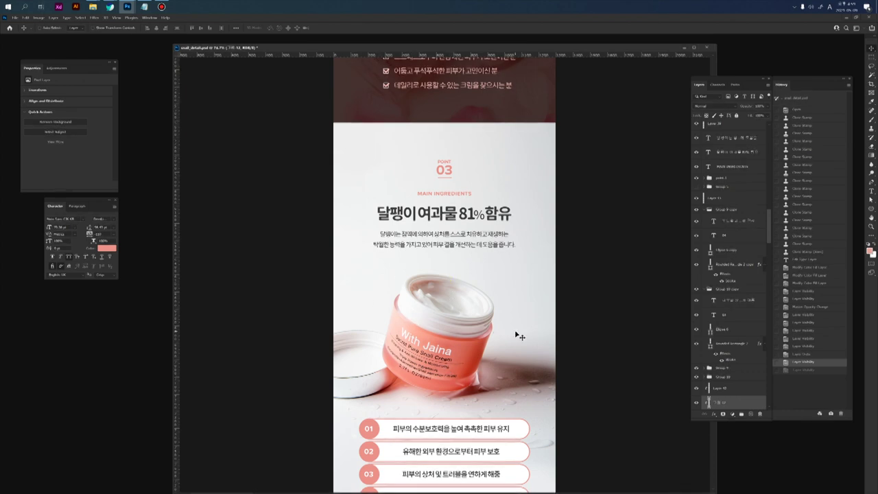
drag(526, 275, 527, 400)
drag(510, 169, 506, 389)
drag(538, 266, 543, 231)
mouse_move(537, 302)
mouse_down()
mouse_move(541, 243)
mouse_move(526, 200)
mouse_move(518, 295)
mouse_up()
mouse_move(505, 470)
mouse_down()
mouse_move(514, 428)
mouse_move(510, 321)
mouse_up()
drag(537, 281, 534, 321)
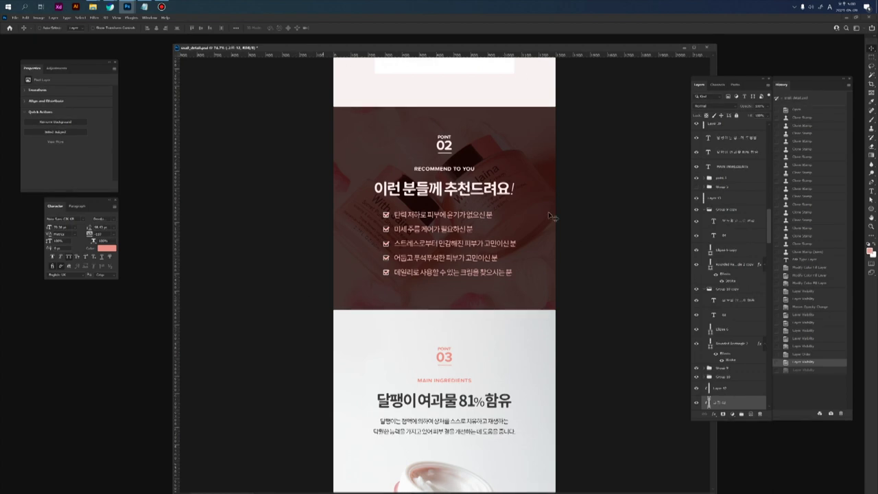
drag(505, 382, 510, 320)
drag(549, 292, 546, 260)
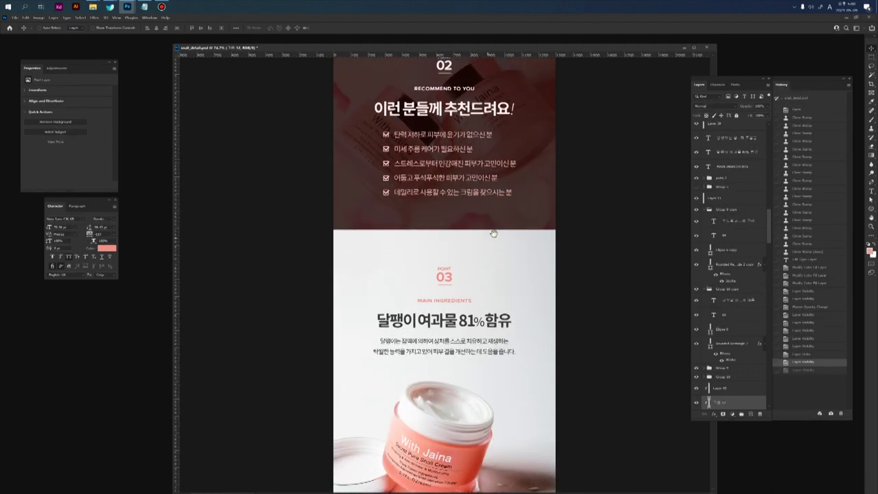
drag(494, 234, 494, 258)
mouse_move(551, 268)
mouse_down()
mouse_move(552, 240)
mouse_move(540, 255)
mouse_up()
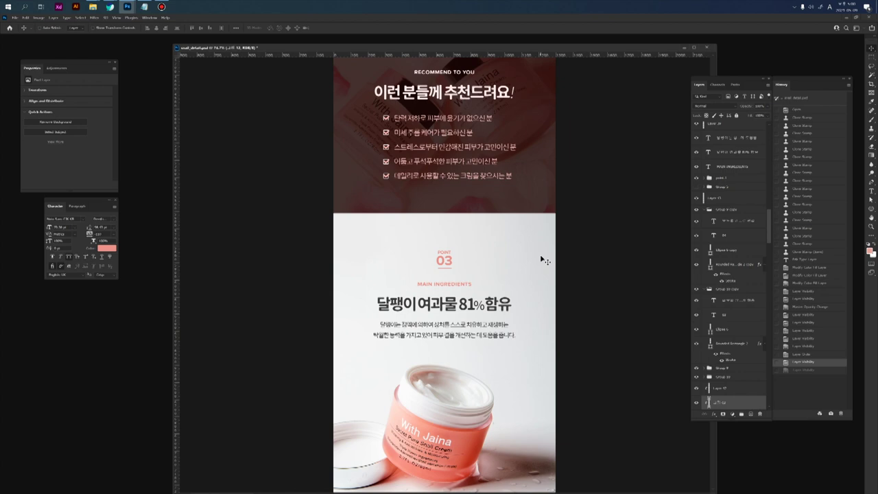
scroll(533, 244, up, 3)
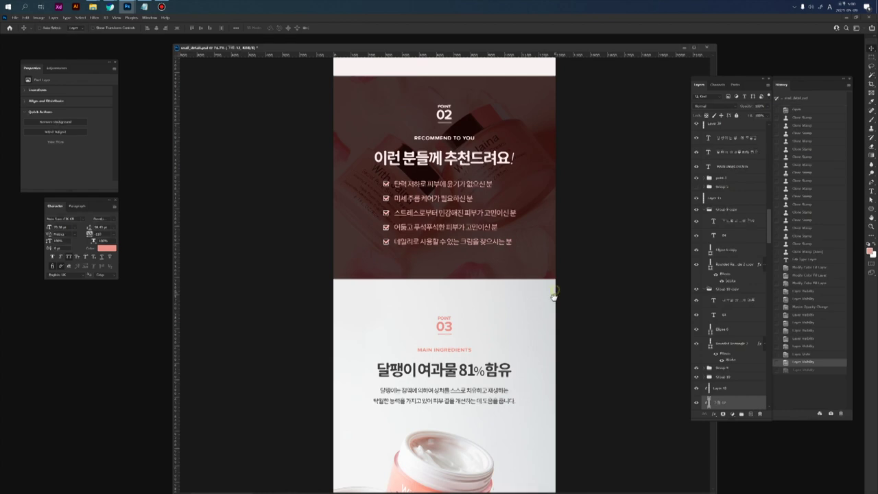
scroll(557, 293, down, 1)
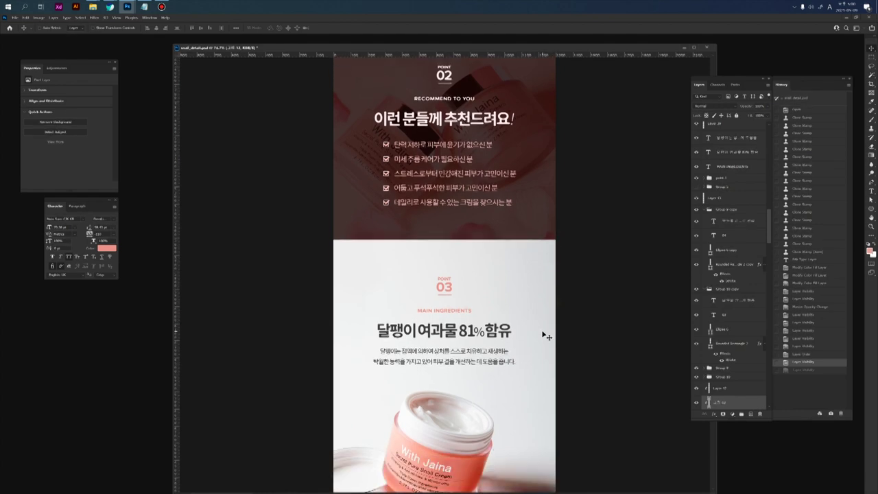
Delete the Point 03 section's edited jar photo and place the original jar image there as an embedded smart object.
drag(536, 347, 561, 261)
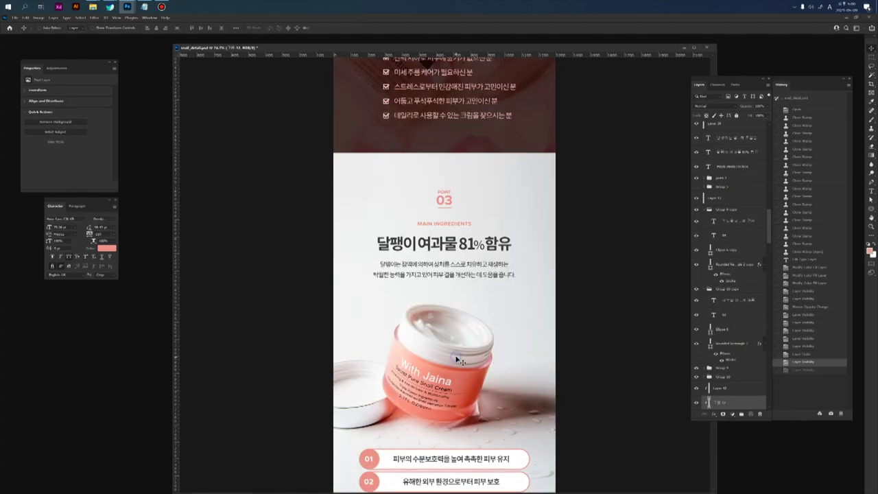
key(Delete)
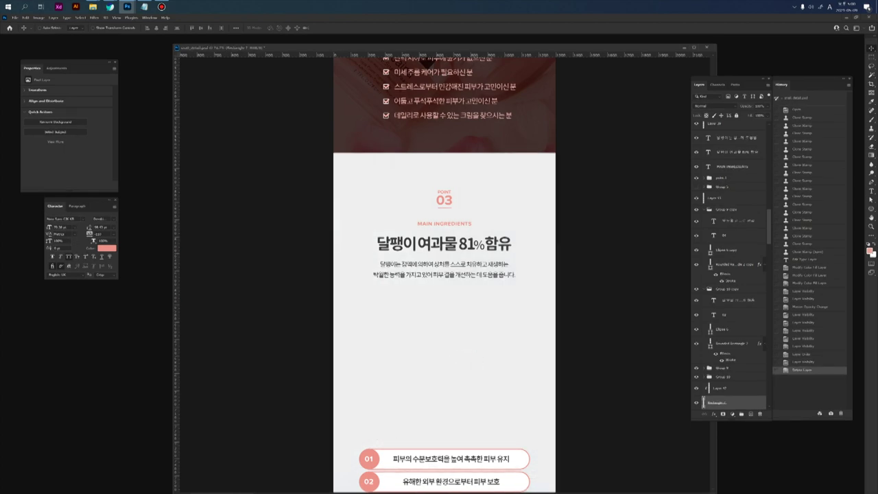
key(alt+Tab)
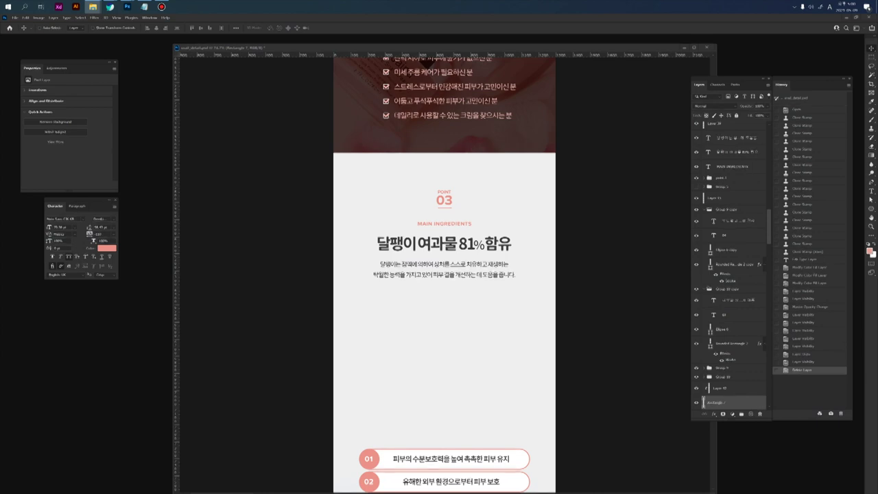
drag(506, 331, 510, 336)
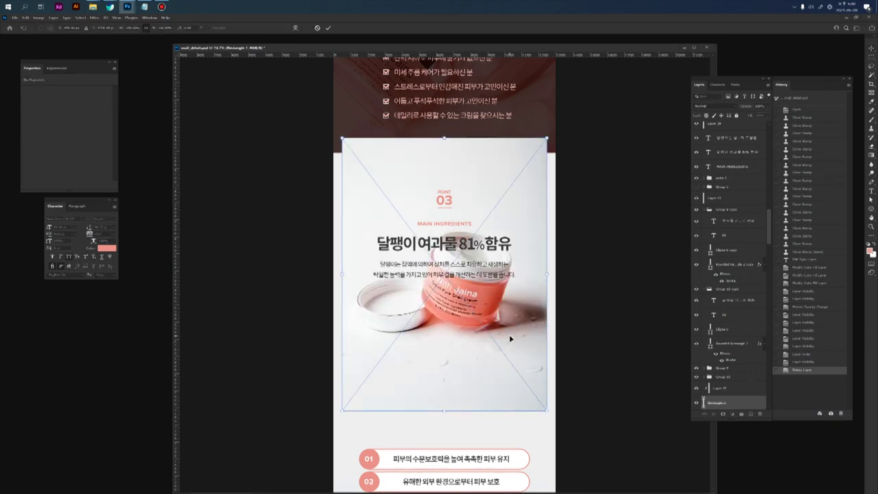
key(Return)
Move the placed jar photo down so the jar sits between the Point 03 description and the numbered list.
scroll(506, 312, down, 1)
drag(475, 242, 476, 342)
scroll(492, 323, down, 3)
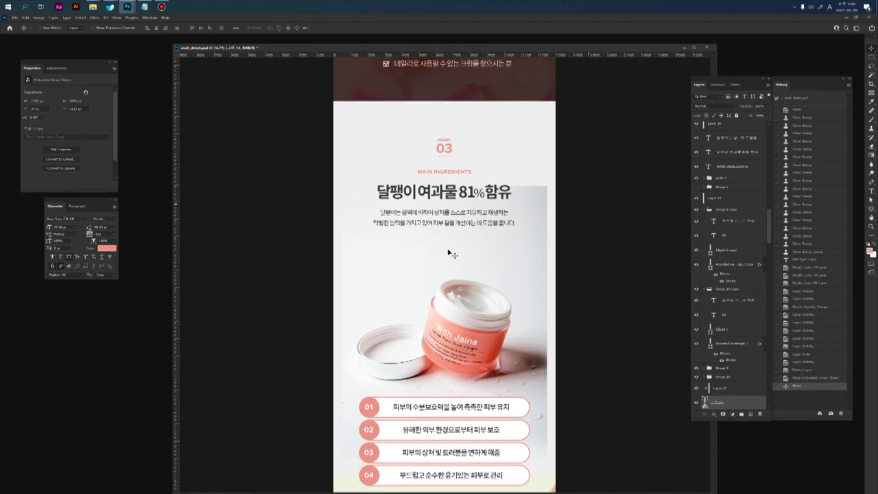
Examine the placed jar photo's top and side edges against the plain Point 03 background.
key(ctrl+plus)
drag(543, 136, 544, 180)
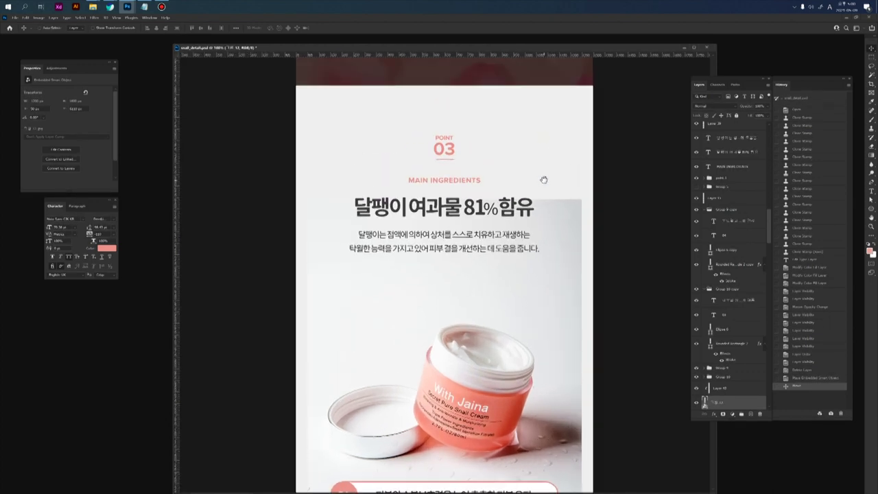
key(ctrl)
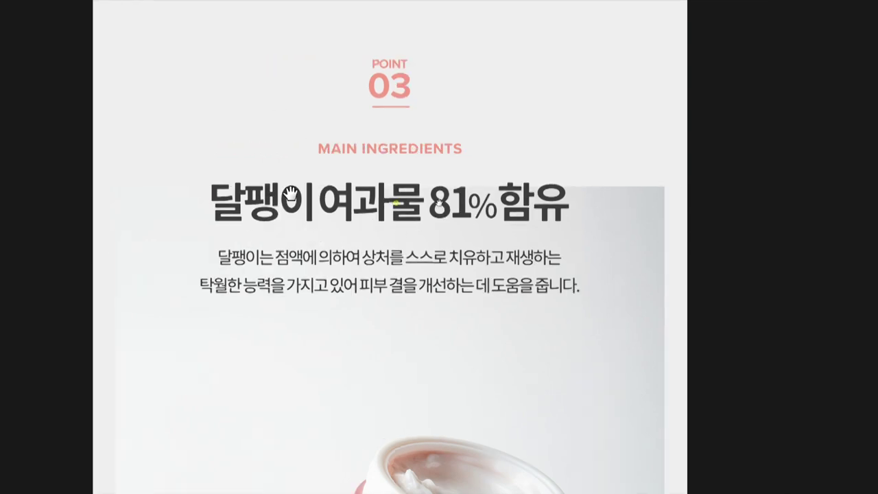
drag(384, 201, 459, 203)
drag(690, 344, 676, 262)
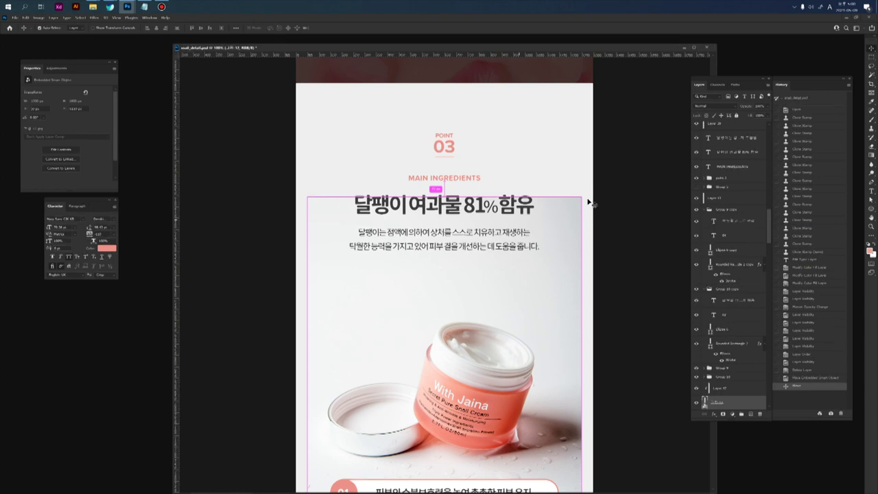
drag(533, 334, 531, 293)
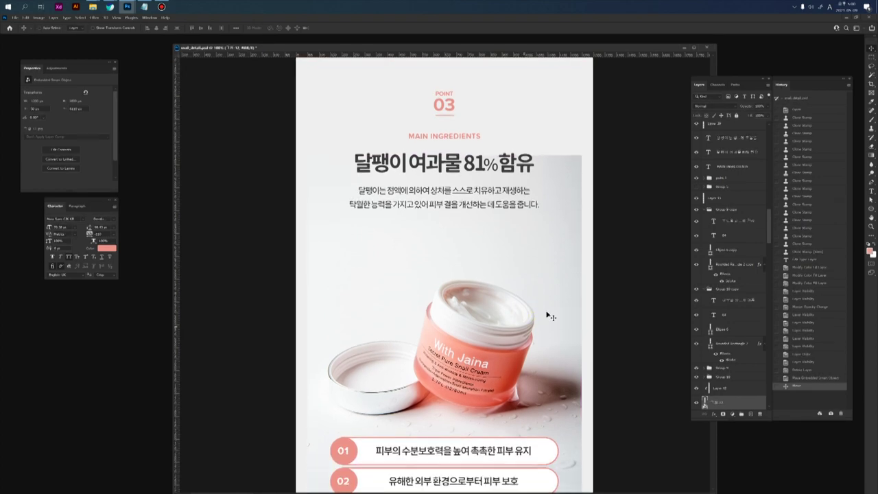
scroll(551, 313, down, 1)
drag(542, 232, 513, 231)
drag(514, 199, 515, 217)
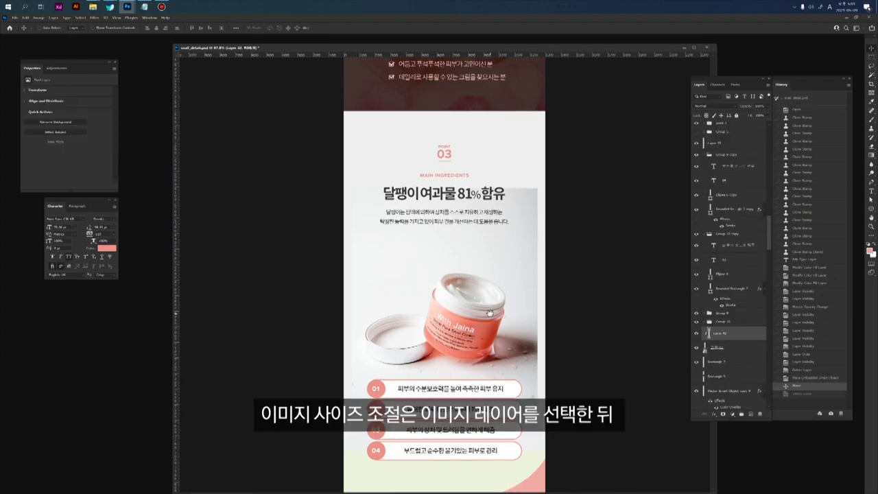
Enlarge the Point 03 jar photo proportionally from its centre with Free Transform until it covers the full page width.
ctrl+click(473, 253)
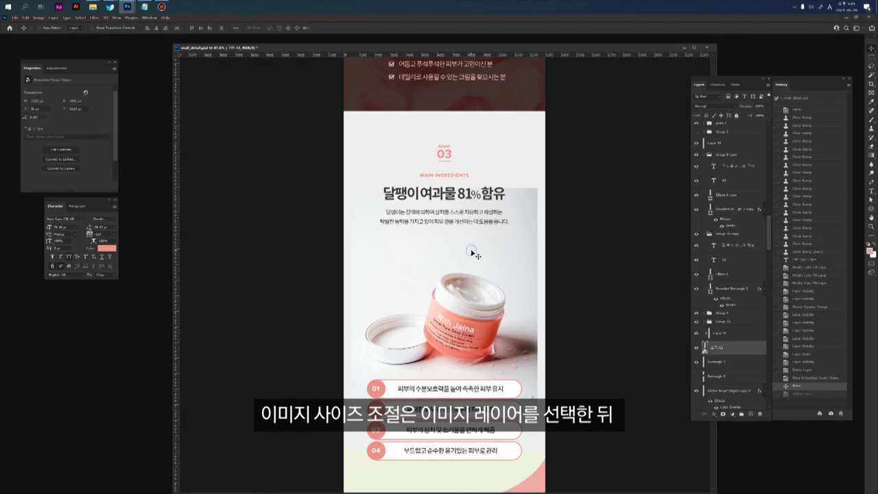
key(ctrl+t)
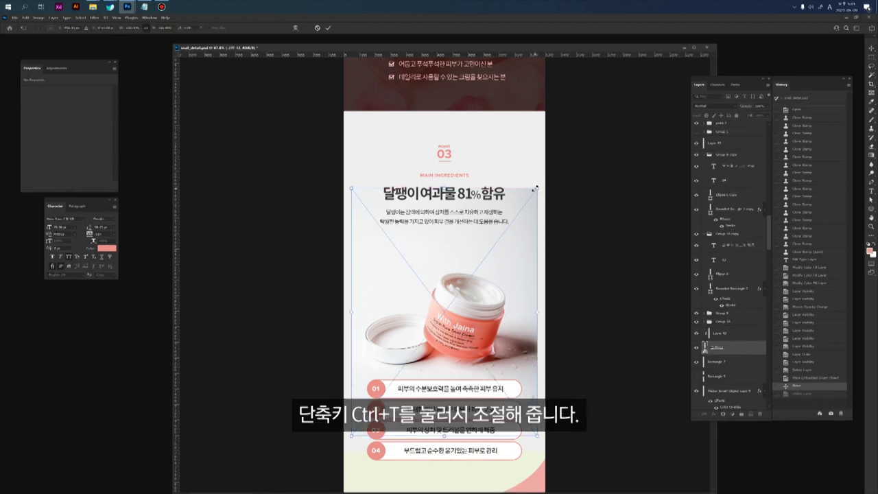
key(Return)
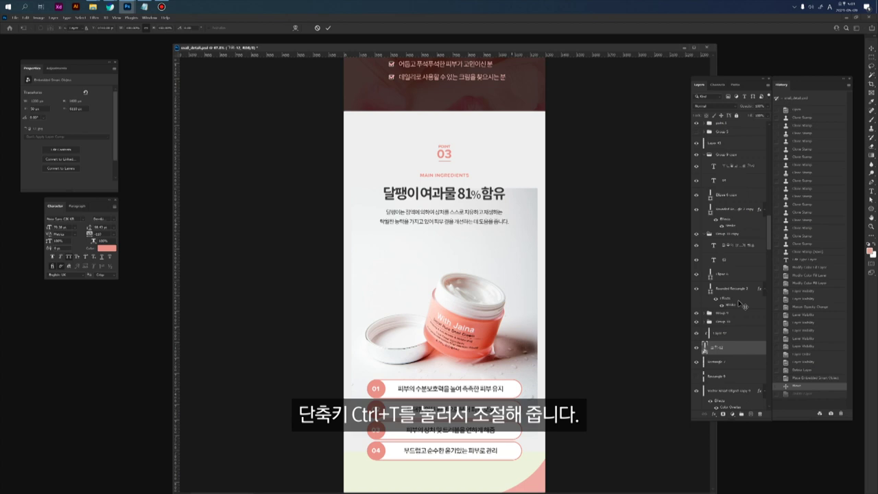
key(ctrl+t)
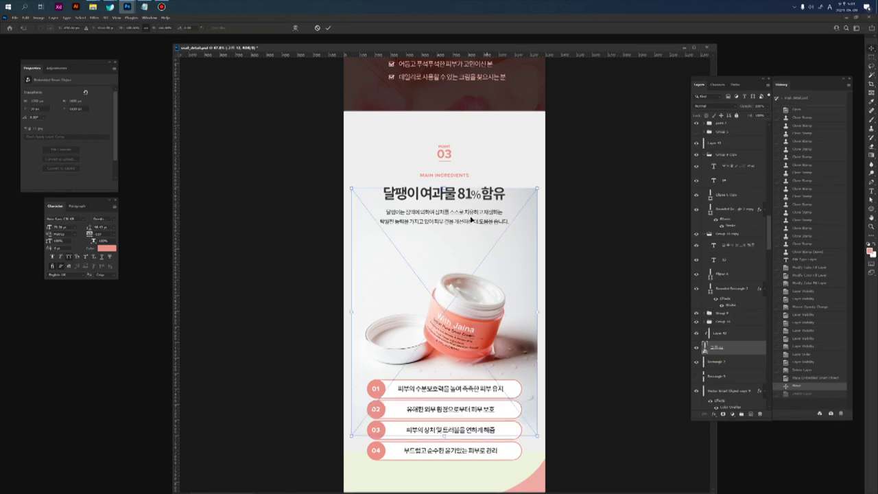
drag(537, 190, 567, 172)
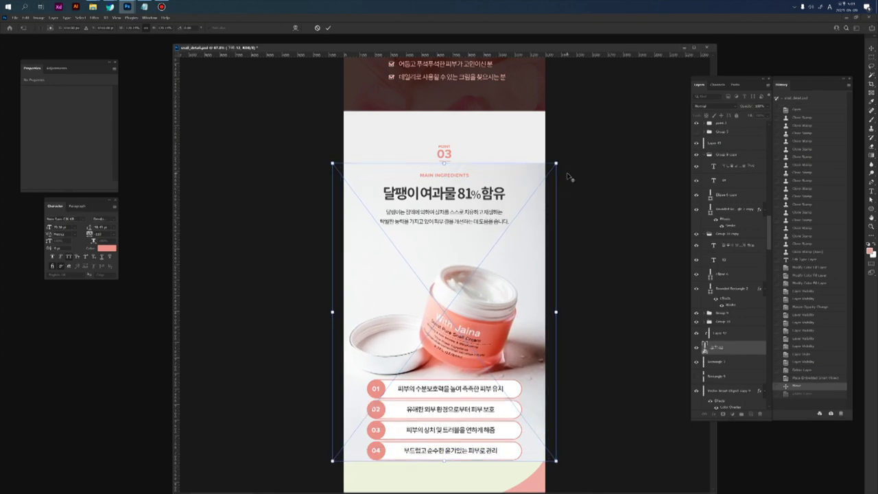
key(Return)
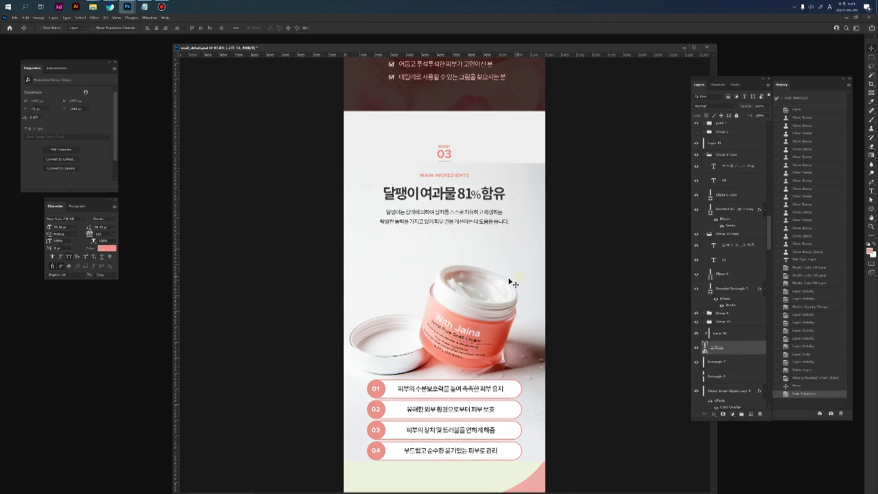
Move the enlarged jar photo slightly right and up so the jar clears the four-item list in the Point 03 section.
drag(498, 273, 510, 273)
key(shift+Up)
key(shift+Up)
key(shift+Up)
key(shift+Up)
key(shift+Up)
key(shift+Up)
key(shift+Up)
key(shift+Up)
key(shift+Up)
key(shift+Up)
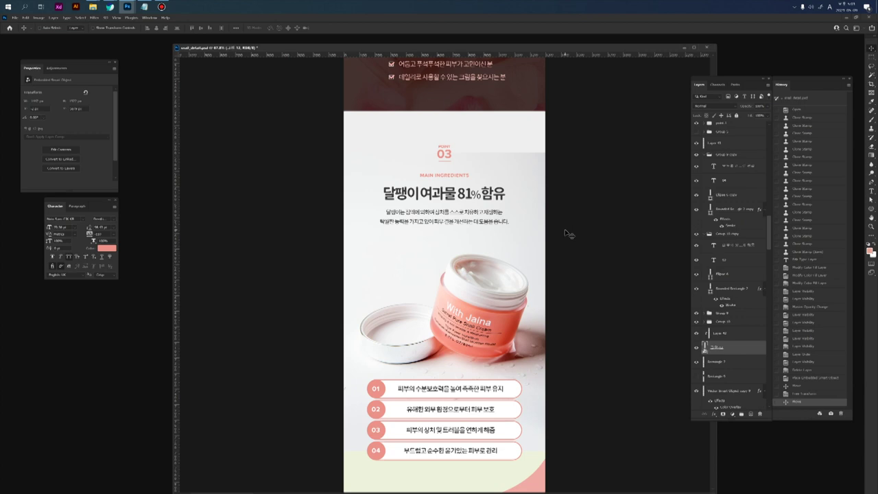
key(Up)
key(Up)
key(Up)
key(Up)
key(Up)
key(Up)
key(Up)
key(Up)
key(Up)
key(Up)
key(Up)
key(Up)
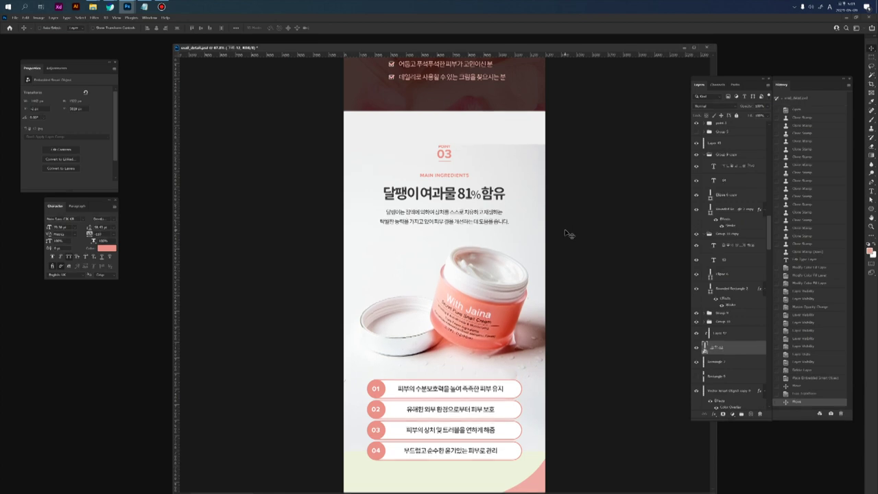
Try a rectangular marquee selection across the page around the jar photo's top edge at the Point 03 label, then deselect it.
key(ctrl+1)
scroll(603, 247, up, 3)
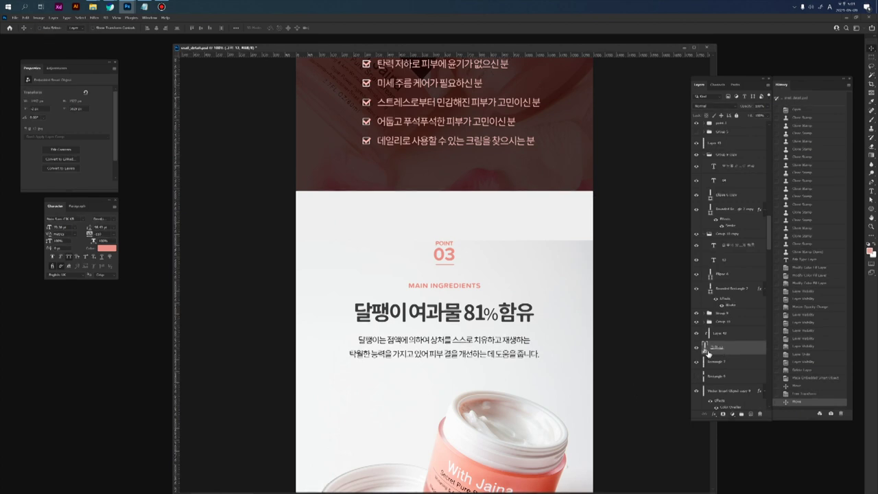
drag(581, 263, 581, 268)
key(m)
drag(617, 301, 212, 241)
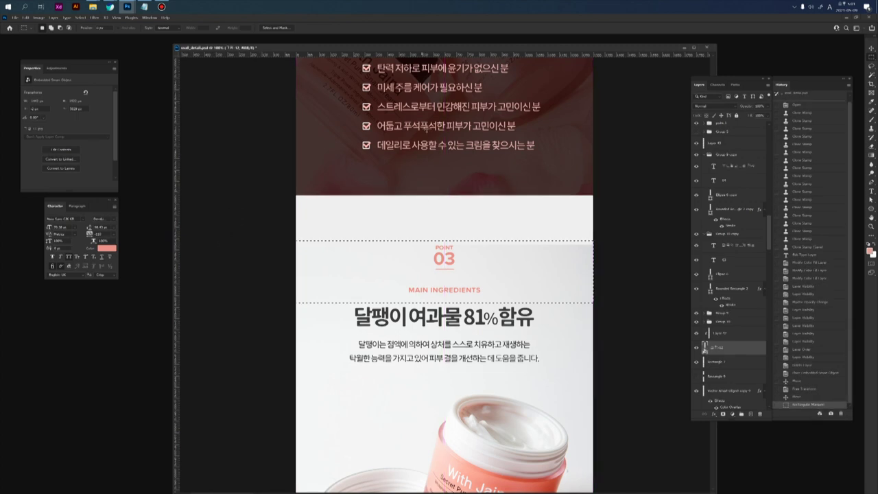
key(ctrl+d)
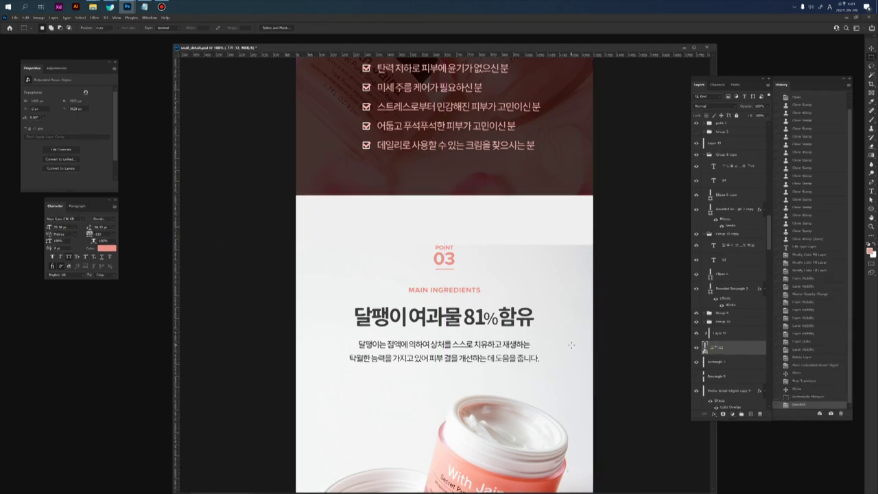
Rasterize the Point 03 jar photo layer, then undo the rasterization to restore the smart object.
right_click(718, 349)
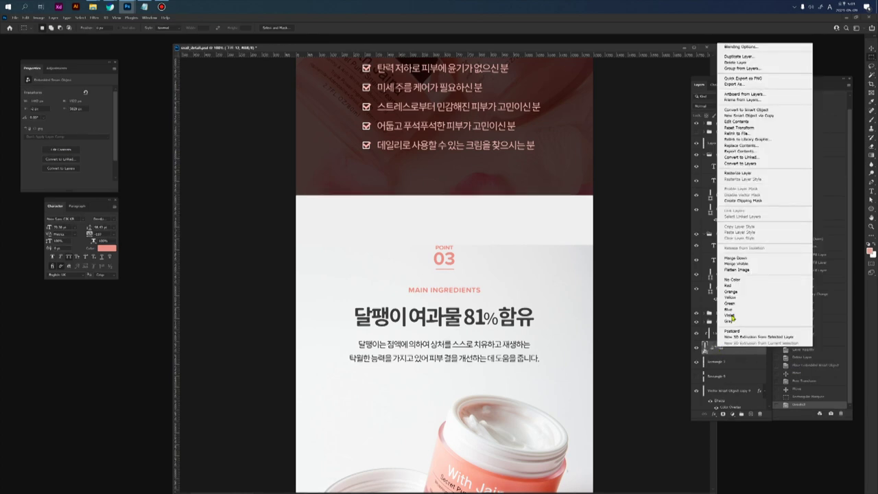
click(746, 173)
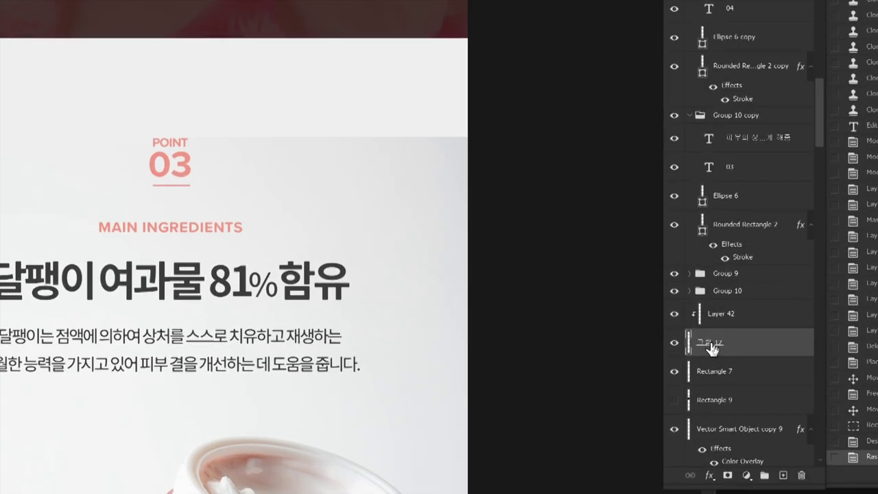
key(ctrl+z)
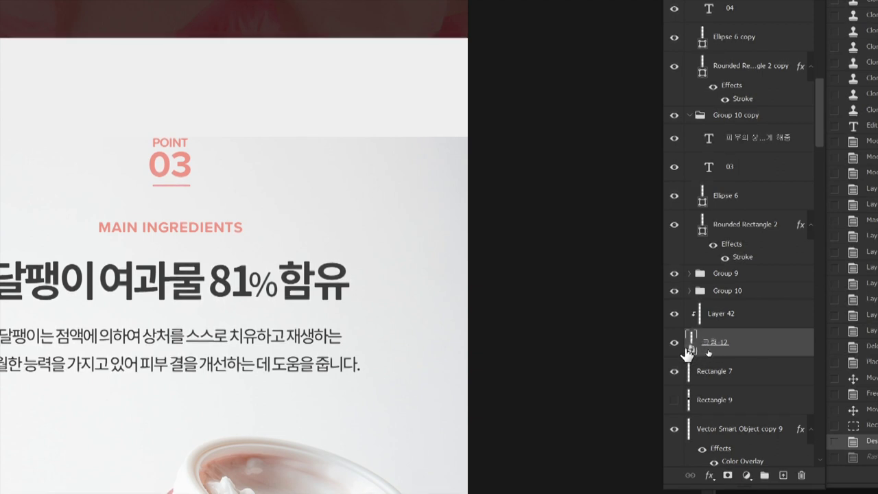
Rasterize the Point 03 jar photo and stretch its marquee-selected upper strip to the section's top edge with Free Transform, then deselect.
right_click(720, 353)
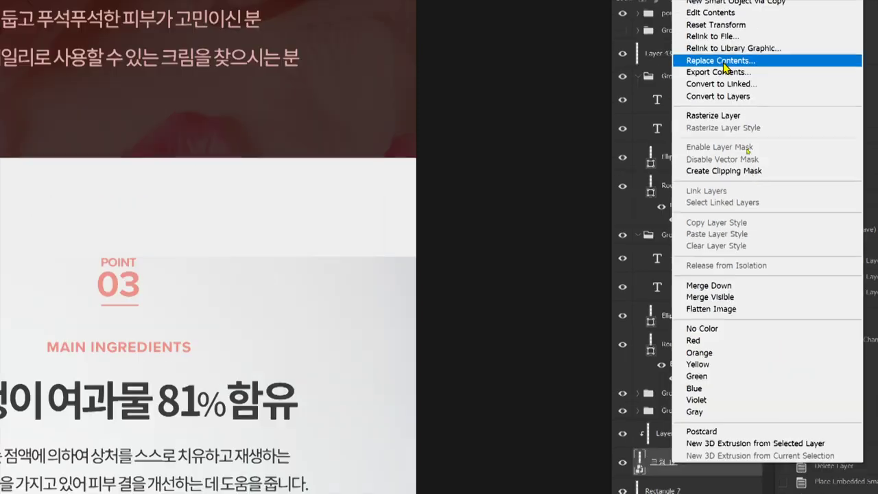
click(714, 116)
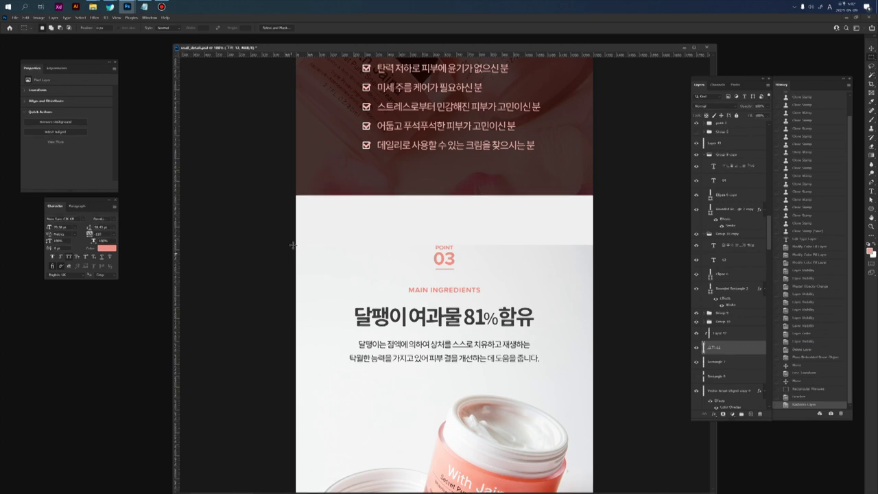
drag(292, 242, 617, 371)
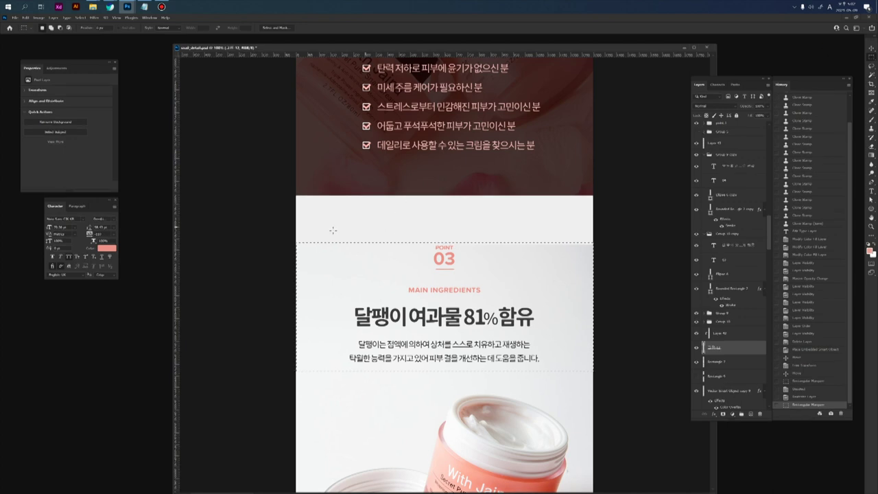
key(ctrl+t)
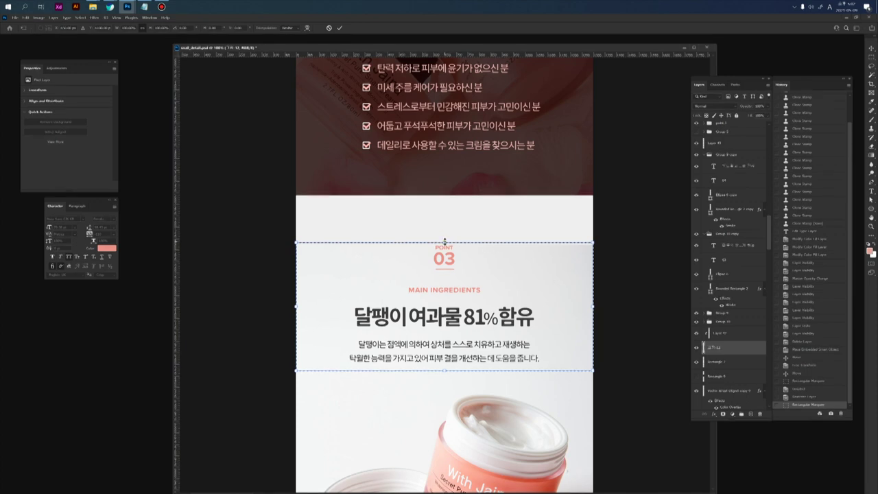
drag(441, 239, 448, 190)
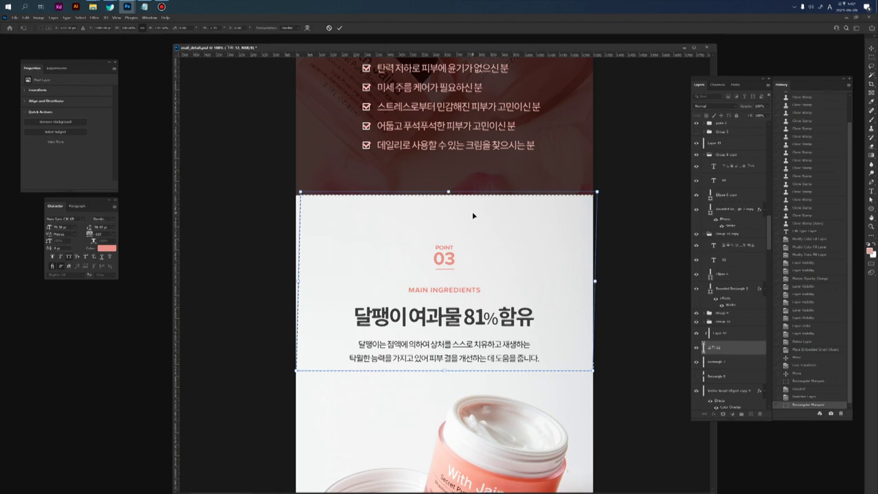
key(Return)
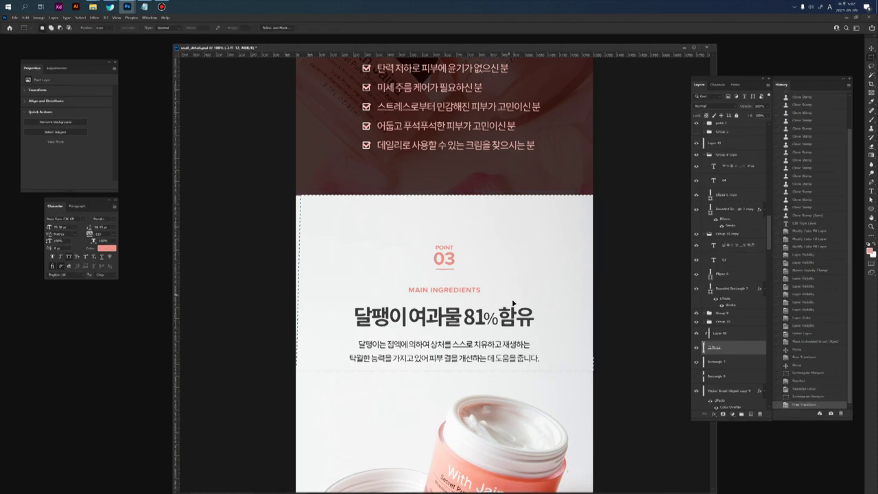
key(ctrl+d)
key(v)
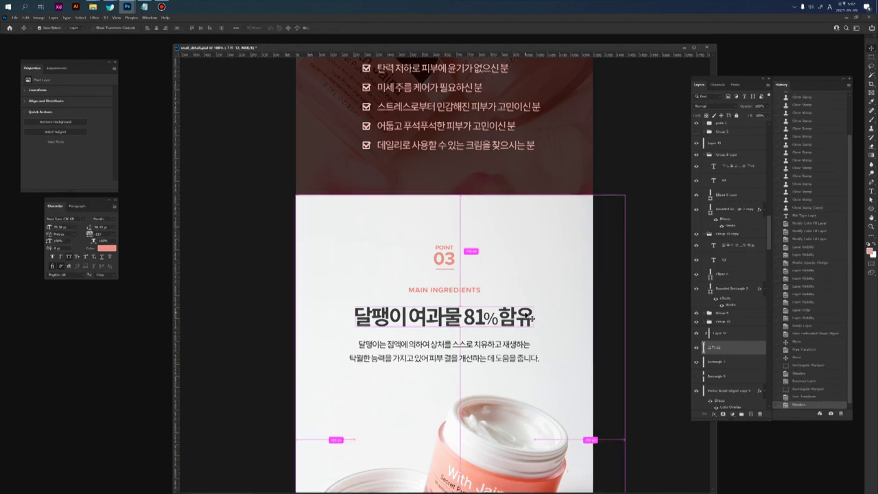
key(F1)
key(Escape)
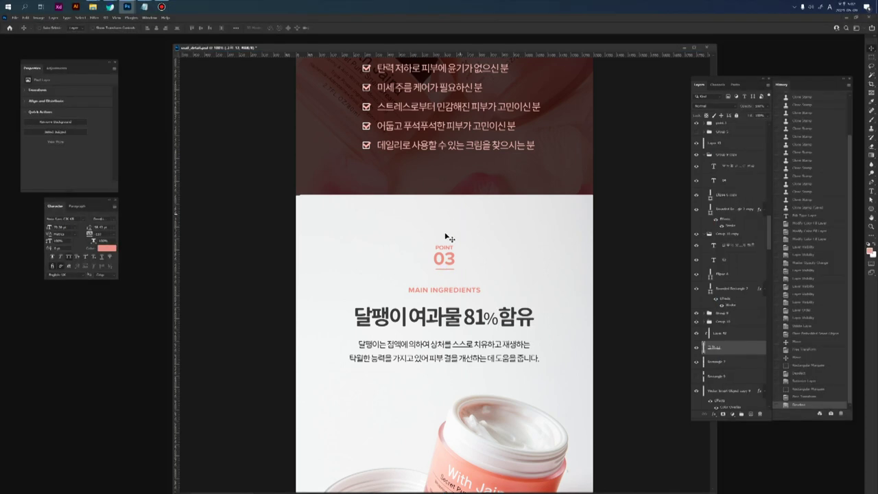
Review the finished page's section backgrounds from Point 01 to Point 04.
scroll(439, 257, down, 2)
key(ctrl+alt+g)
drag(535, 317, 545, 223)
drag(547, 289, 491, 317)
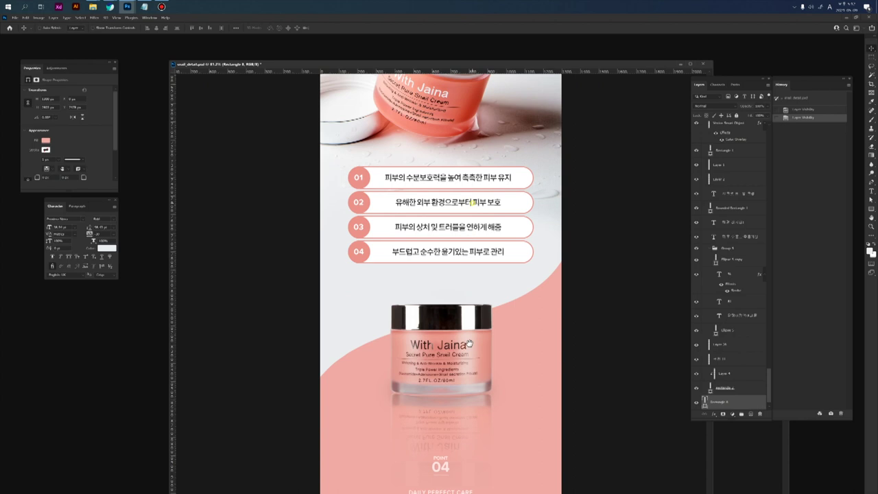
scroll(490, 310, up, 5)
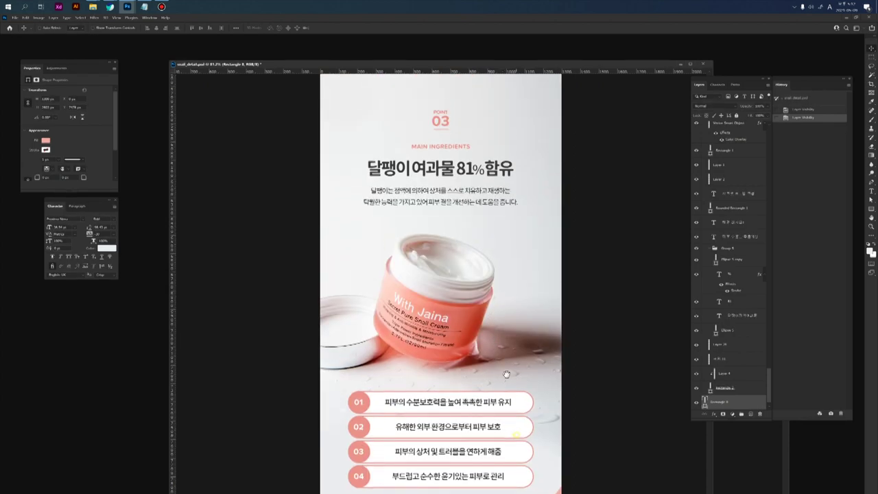
scroll(506, 374, down, 8)
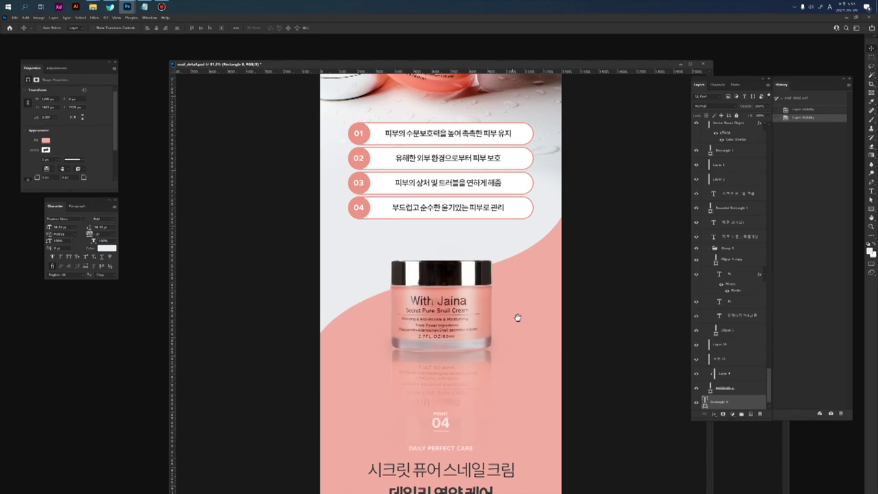
drag(518, 318, 515, 347)
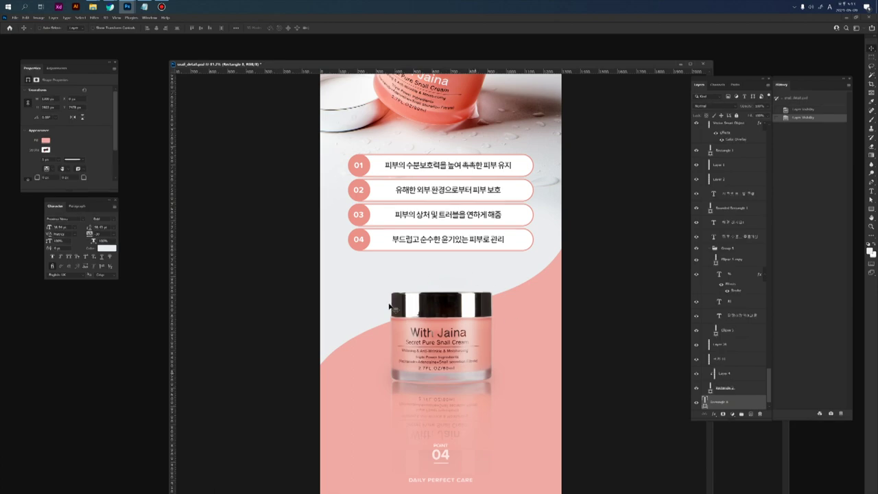
scroll(531, 344, up, 20)
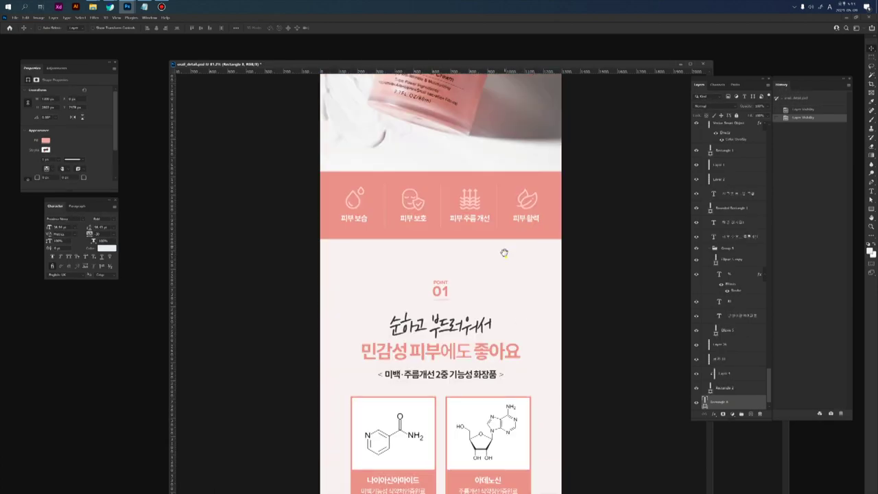
drag(505, 256, 491, 246)
scroll(662, 370, down, 12)
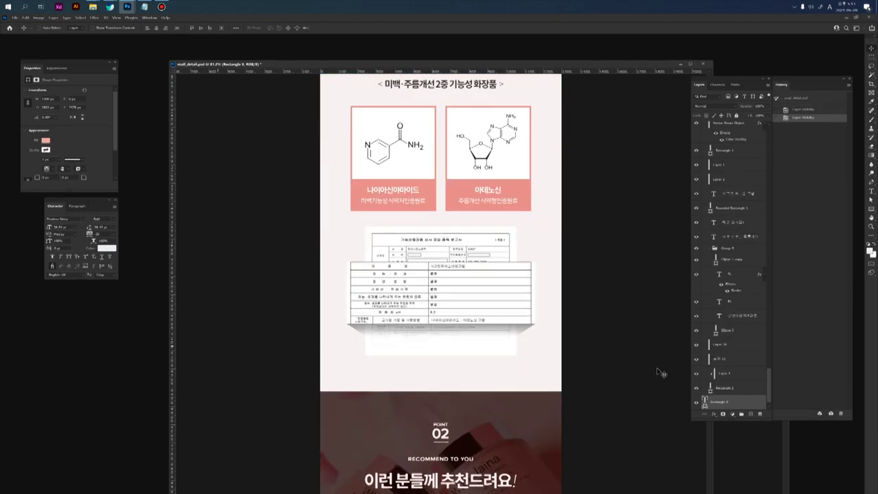
scroll(433, 268, down, 5)
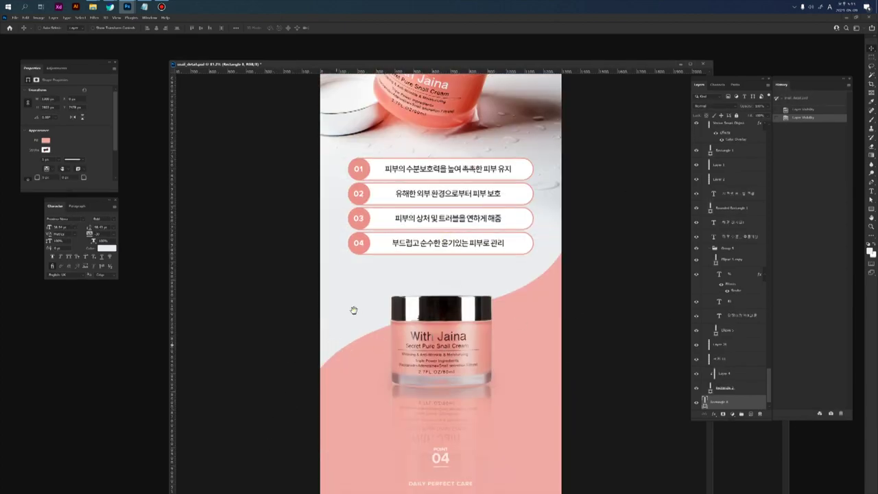
Examine the curved transition between the light Point 03 section and the pink Point 04 section behind the jar.
drag(353, 310, 347, 381)
drag(460, 300, 349, 276)
drag(470, 245, 471, 317)
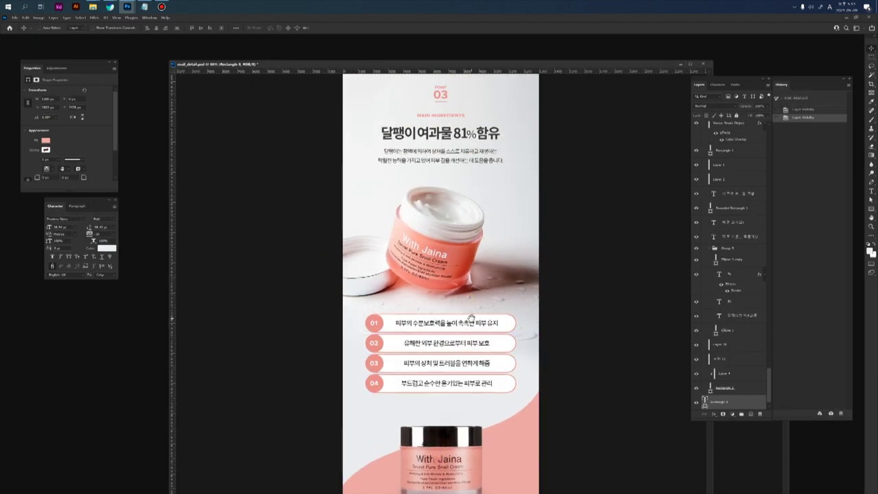
drag(473, 376, 475, 267)
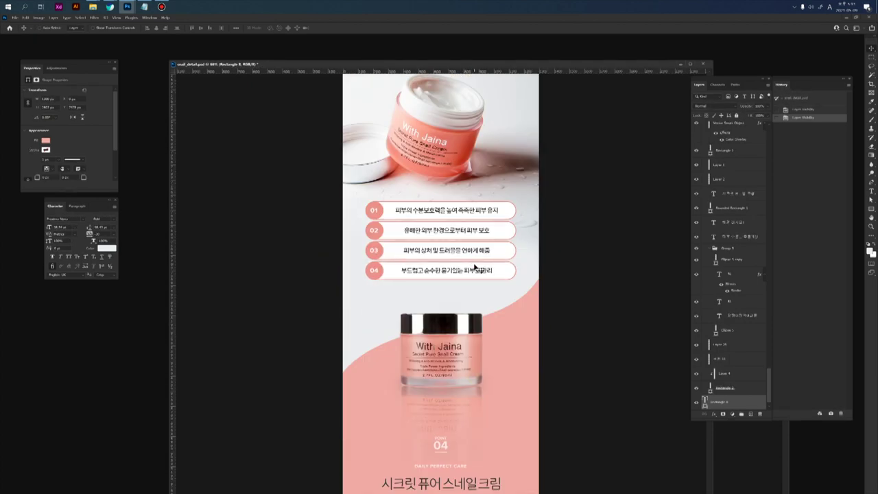
key(ctrl+1)
drag(490, 323, 486, 345)
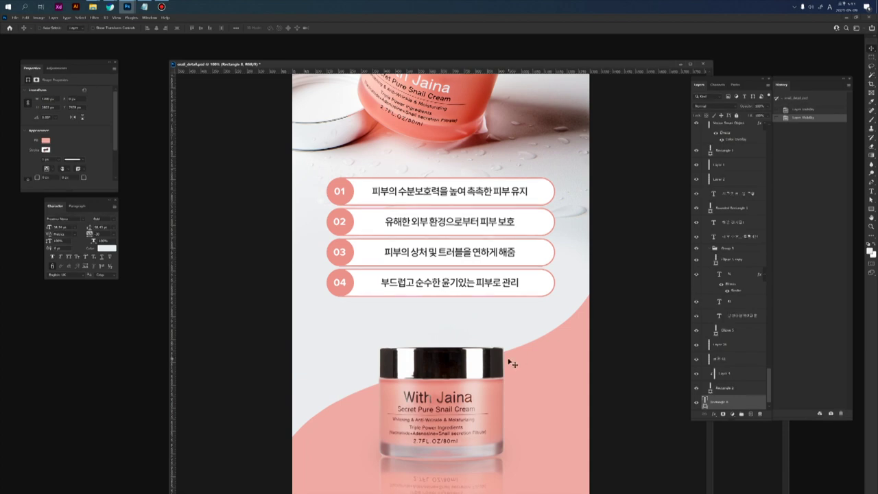
drag(513, 376, 514, 343)
drag(547, 292, 467, 351)
scroll(467, 352, down, 5)
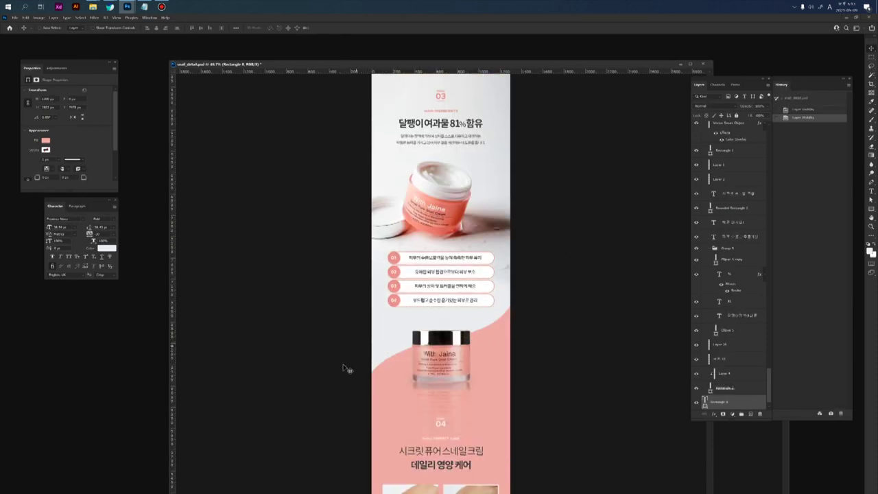
drag(494, 225, 480, 293)
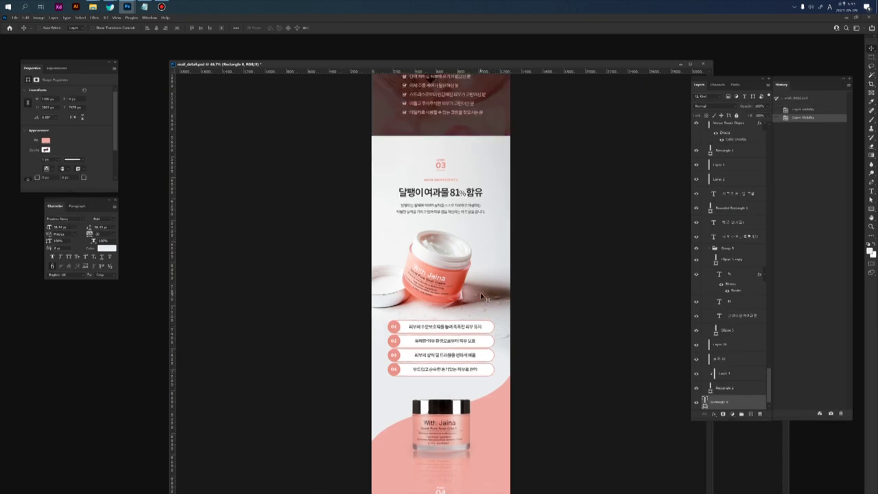
mouse_move(477, 306)
mouse_down()
mouse_move(472, 325)
mouse_move(466, 319)
mouse_up()
mouse_move(468, 377)
mouse_down()
mouse_move(465, 363)
mouse_move(480, 380)
mouse_up()
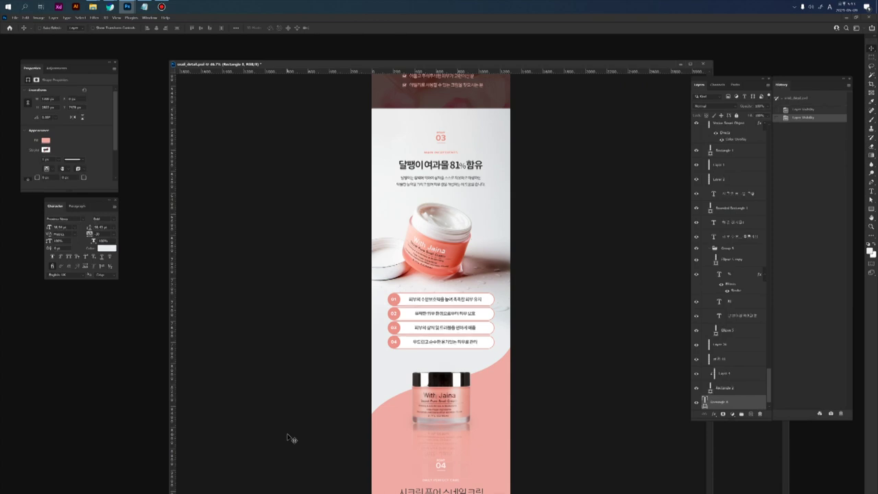
Move the finished page's window aside and bring the snail_detail copy document forward at its Point 03 section.
drag(634, 65, 461, 74)
click(659, 124)
drag(615, 106, 599, 68)
mouse_move(517, 197)
mouse_down()
mouse_move(514, 265)
mouse_move(539, 319)
mouse_move(535, 254)
mouse_up()
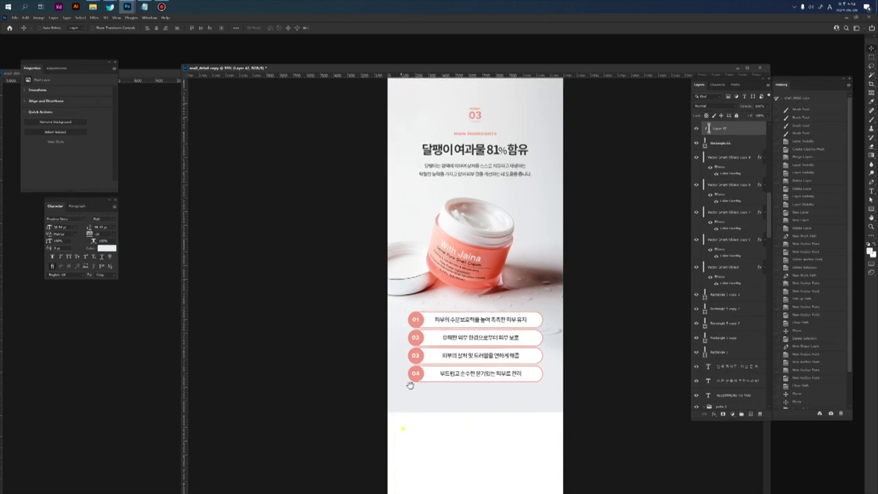
scroll(405, 410, down, 4)
scroll(479, 339, up, 1)
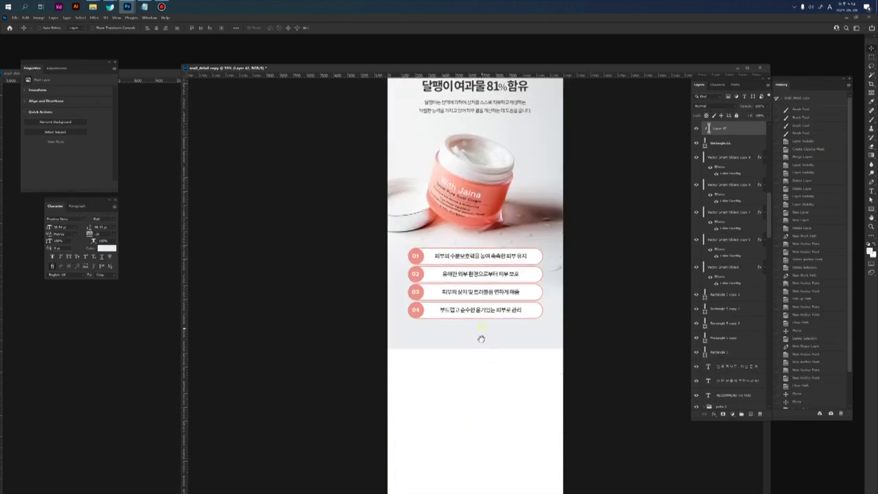
scroll(511, 281, up, 4)
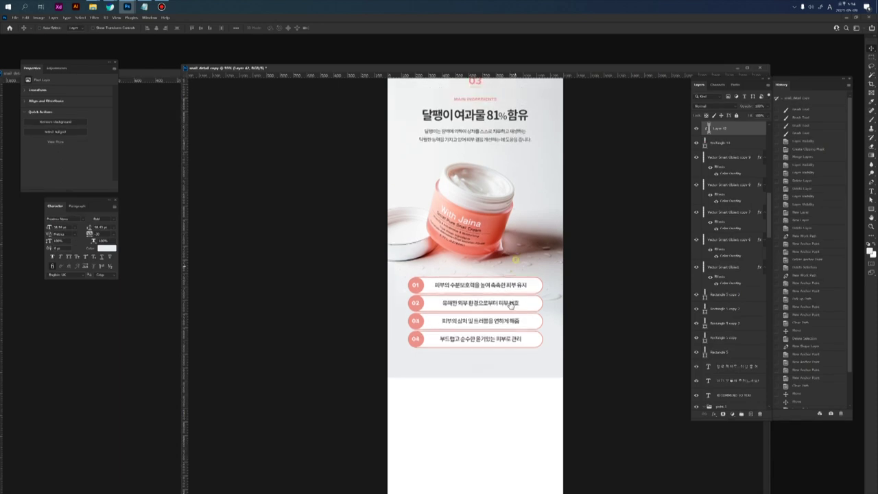
Release the jar photo, Layer 42, from its clipping mask on Rectangle 13 and inspect the photo's upper and lower edges.
drag(750, 84, 710, 97)
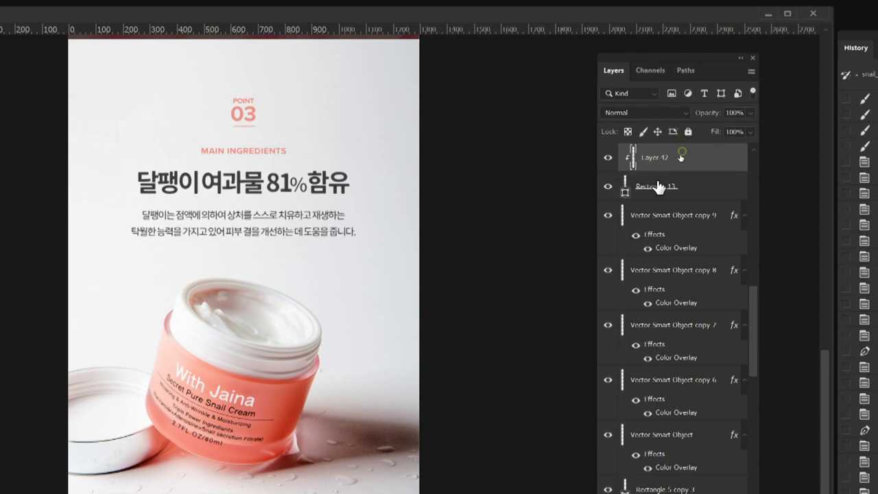
click(658, 192)
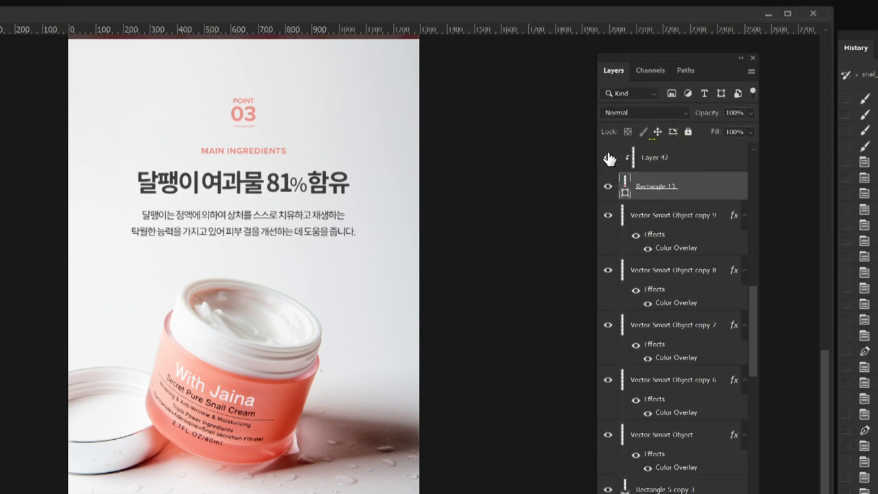
drag(296, 406, 319, 177)
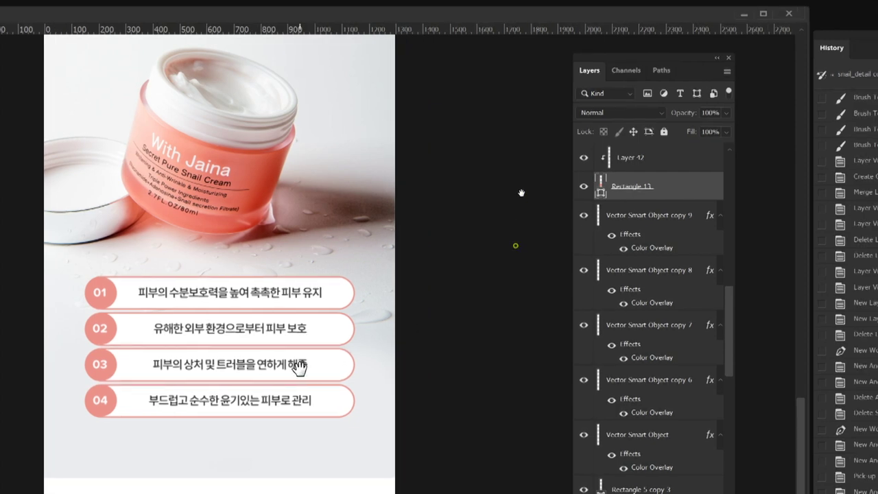
drag(324, 367, 336, 257)
click(656, 157)
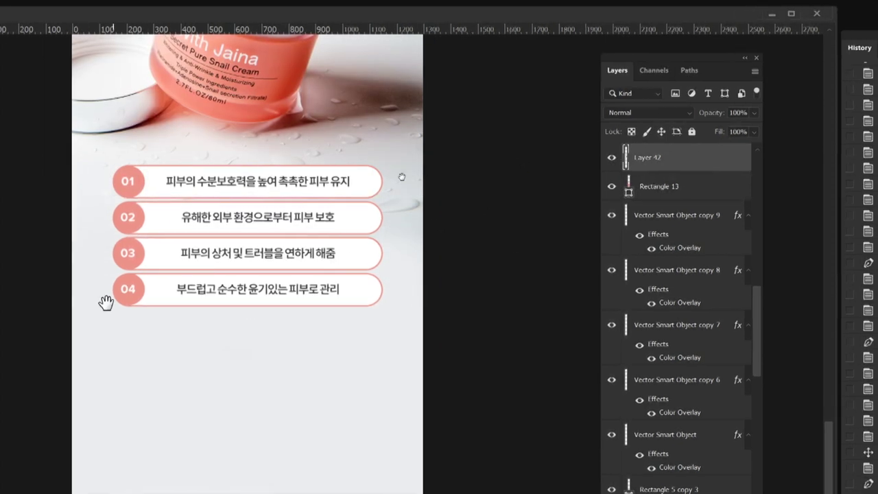
drag(106, 303, 172, 431)
drag(373, 61, 386, 316)
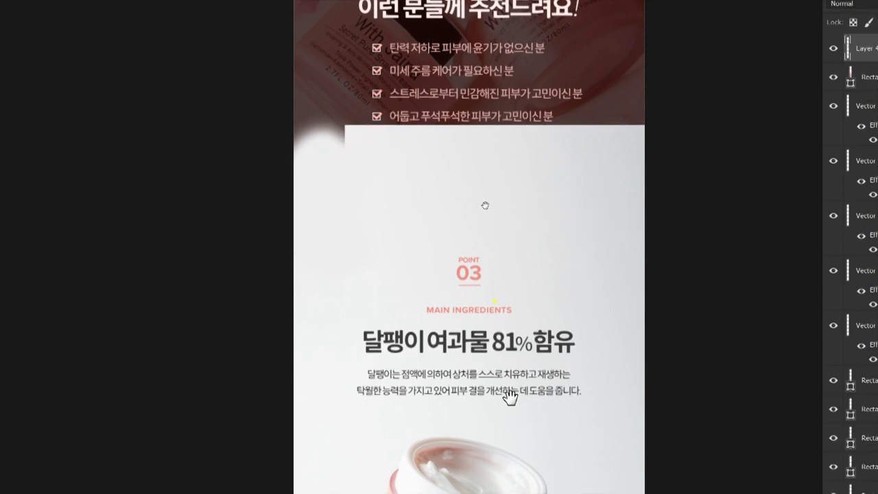
scroll(485, 205, down, 10)
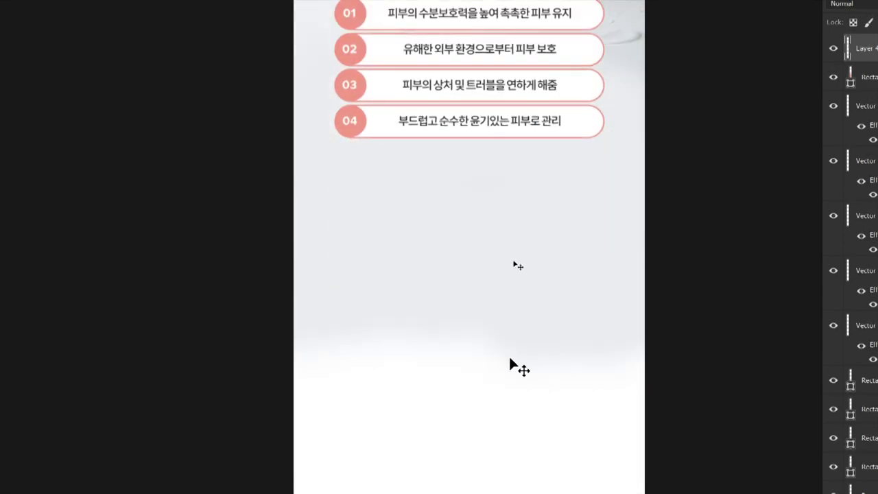
scroll(504, 308, up, 3)
drag(526, 269, 525, 276)
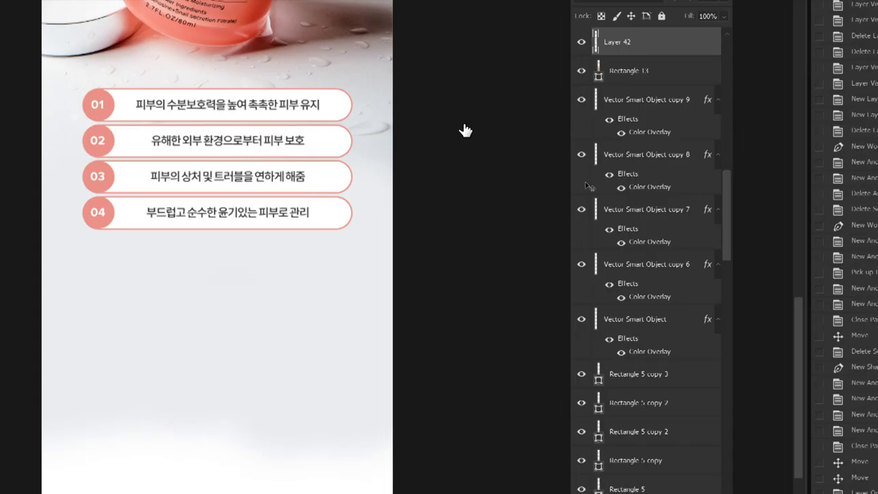
click(869, 47)
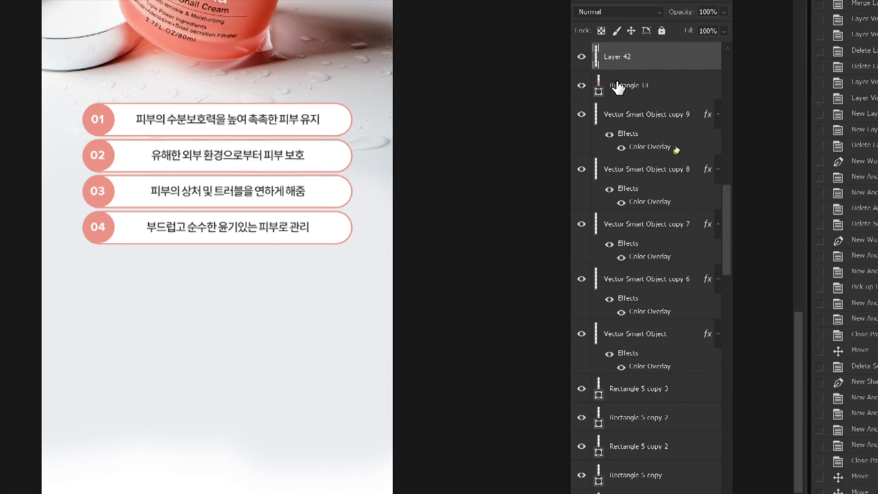
click(616, 85)
click(620, 62)
click(621, 83)
click(618, 62)
drag(276, 200, 328, 319)
drag(370, 156, 332, 176)
drag(338, 72, 342, 144)
Add a new empty layer between Layer 42 and Rectangle 13.
click(603, 66)
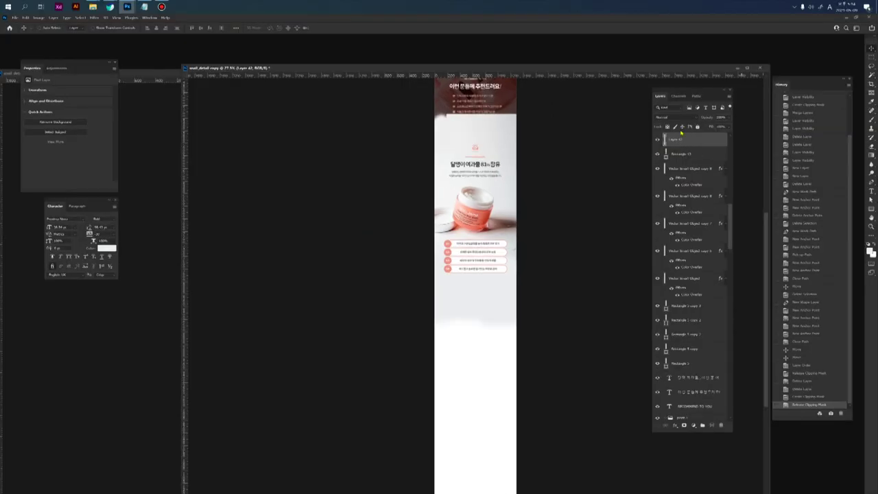
click(681, 139)
click(678, 142)
click(678, 156)
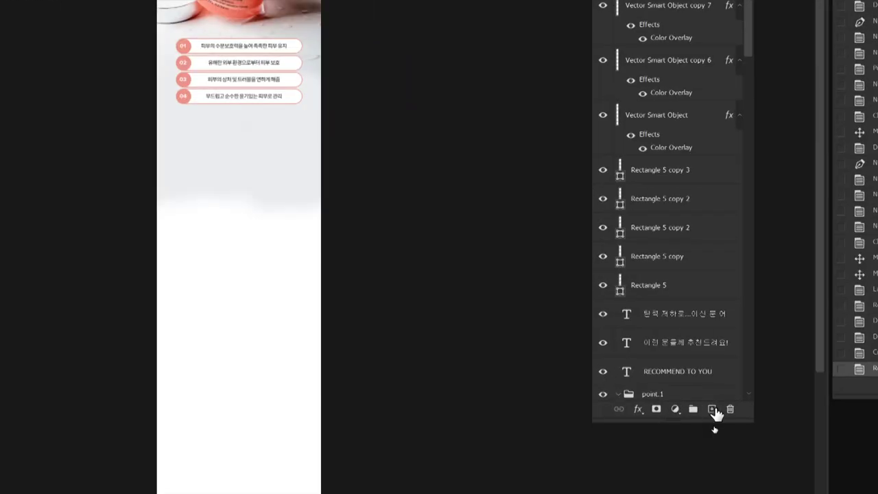
click(712, 426)
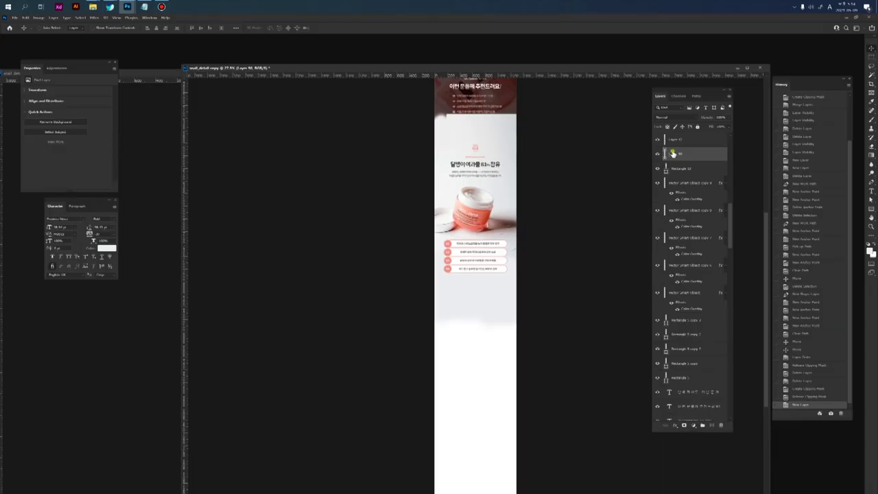
Activate the Pen tool and set its drawing mode to Shape.
drag(485, 288, 494, 286)
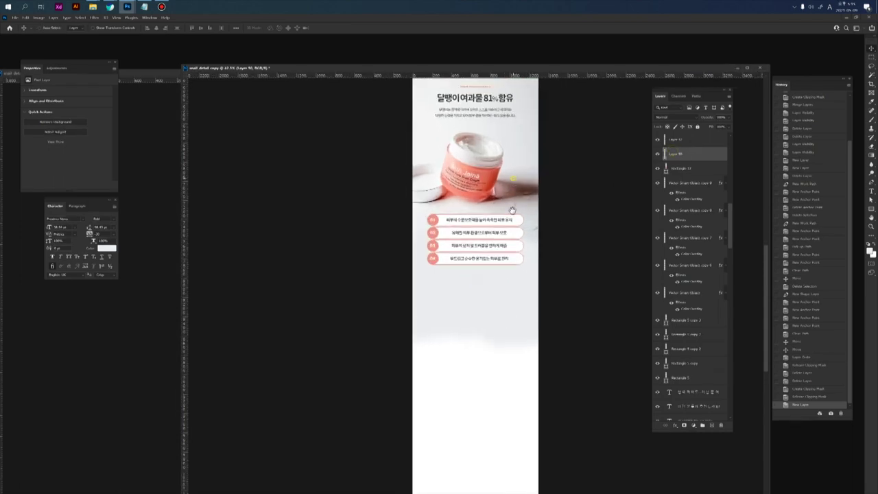
drag(513, 181, 516, 240)
drag(507, 290, 507, 287)
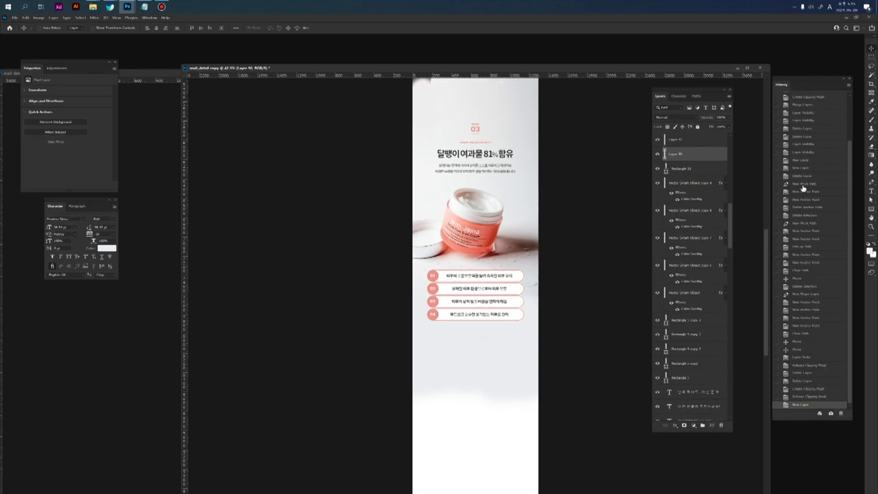
key(p)
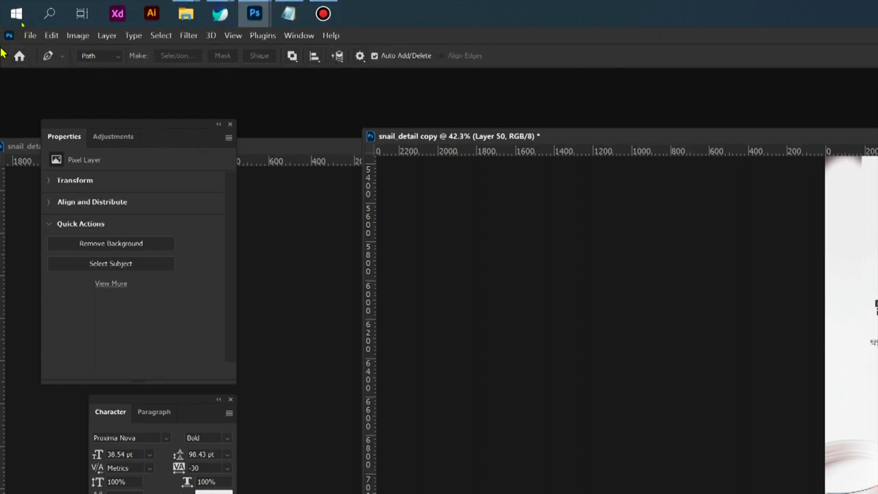
click(114, 57)
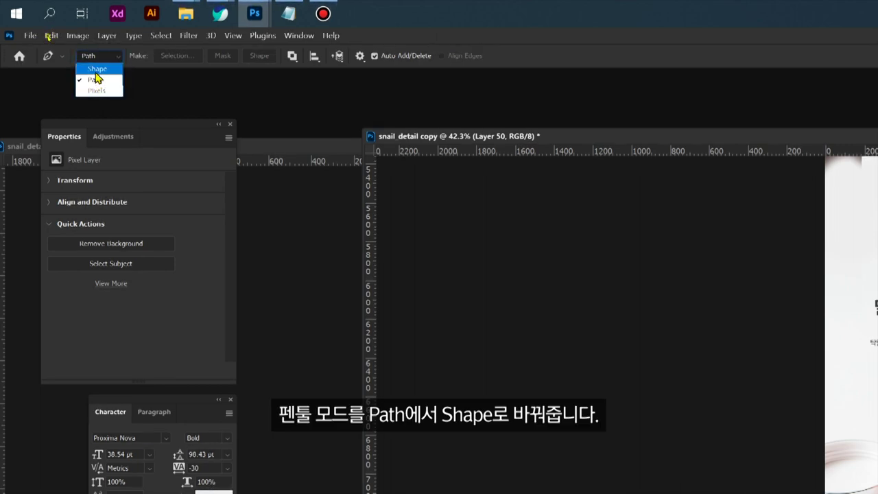
click(96, 70)
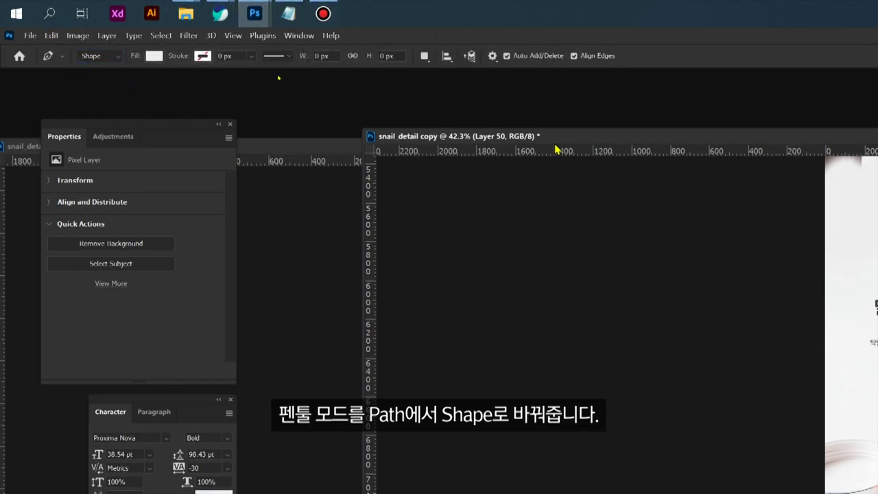
drag(540, 137, 177, 90)
click(452, 317)
click(611, 308)
click(590, 393)
drag(436, 419, 443, 298)
click(453, 317)
click(454, 318)
key(v)
scroll(623, 347, down, 5)
scroll(417, 265, up, 3)
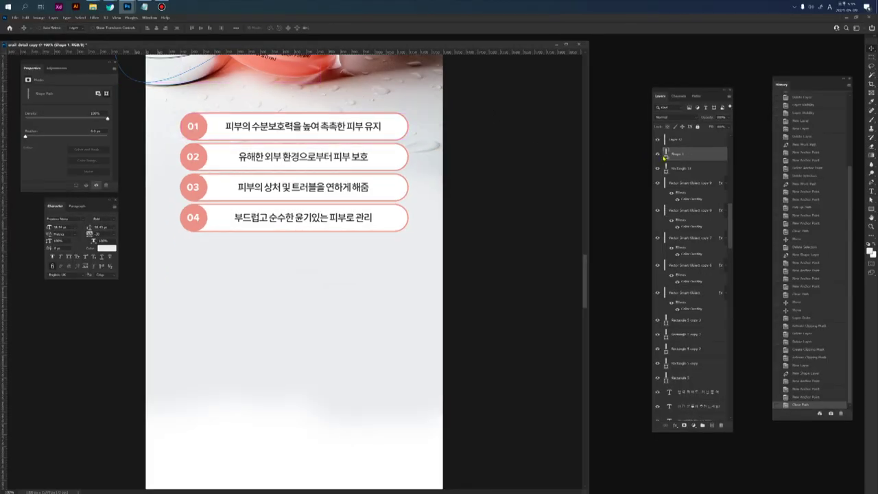
drag(205, 73, 357, 218)
key(Delete)
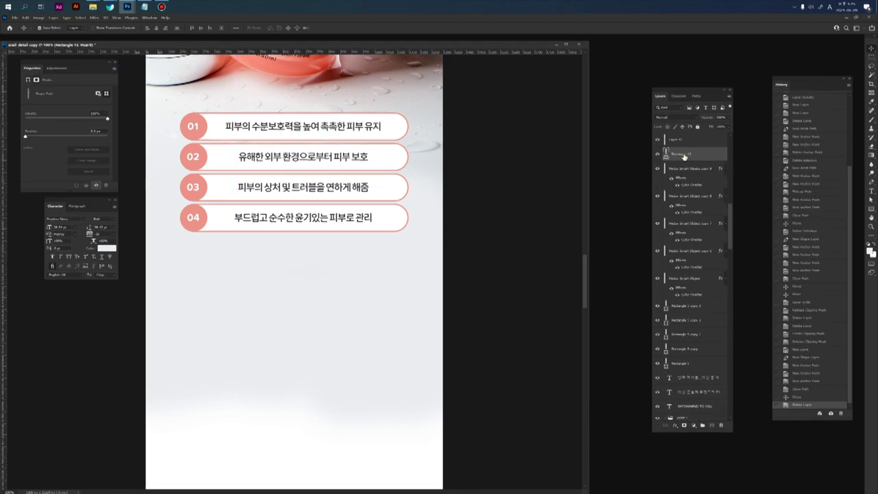
Add a new layer and draw a closed Pen shape whose lower edge forms an S-curve across the page around and below the Point 03 list.
key(ctrl+alt+shift+n)
key(p)
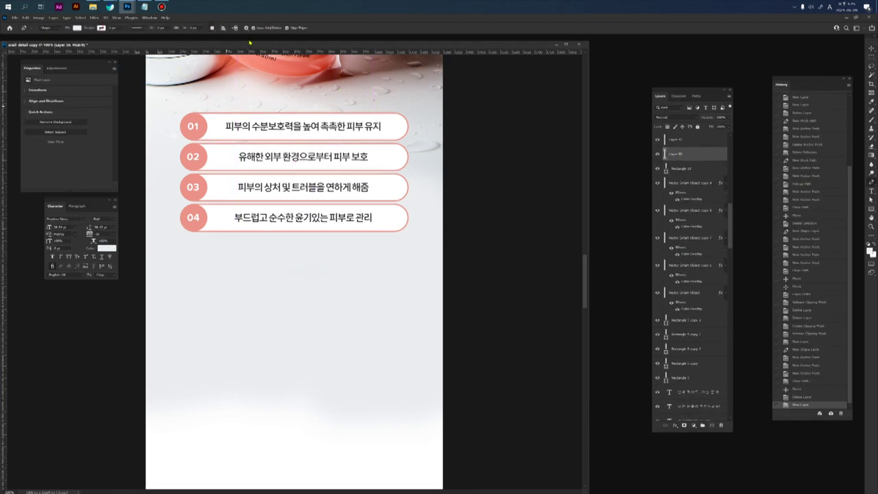
drag(244, 45, 295, 55)
mouse_move(350, 228)
mouse_down()
mouse_move(356, 265)
mouse_move(354, 231)
mouse_up()
ctrl+drag(354, 265, 319, 276)
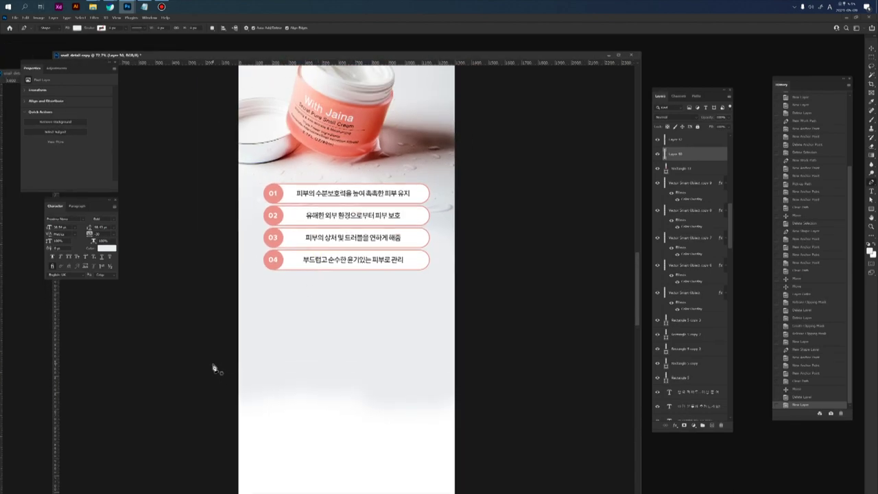
drag(326, 321, 369, 266)
mouse_move(471, 257)
mouse_down()
mouse_move(513, 255)
mouse_move(477, 253)
mouse_up()
alt+click(472, 256)
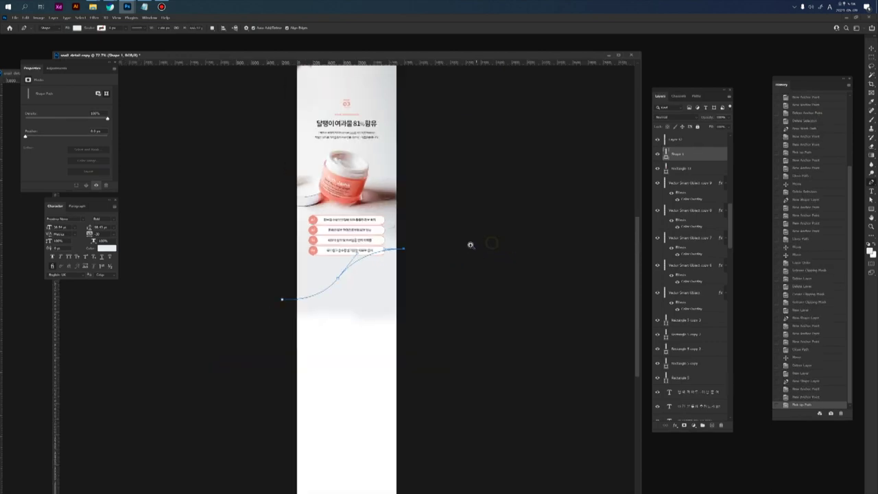
click(234, 197)
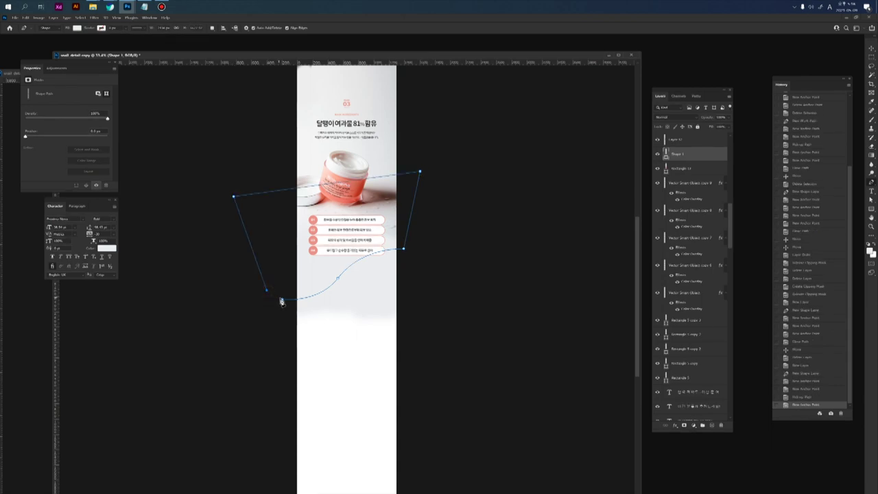
click(282, 299)
key(Return)
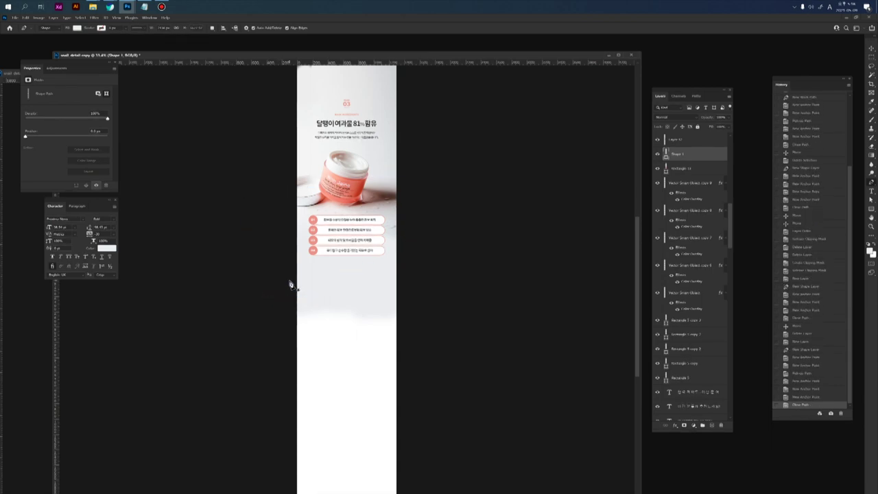
Fill Shape 1 with dark blue and hide the jar photo, Layer 42.
key(v)
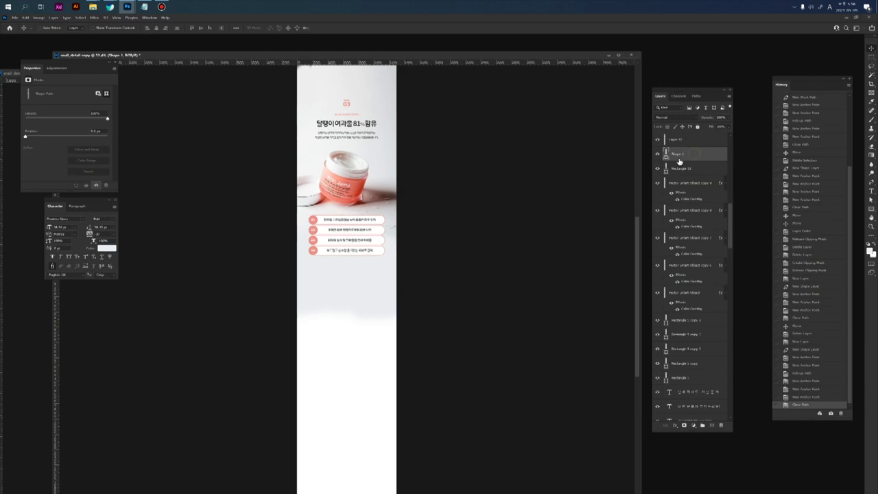
double_click(666, 159)
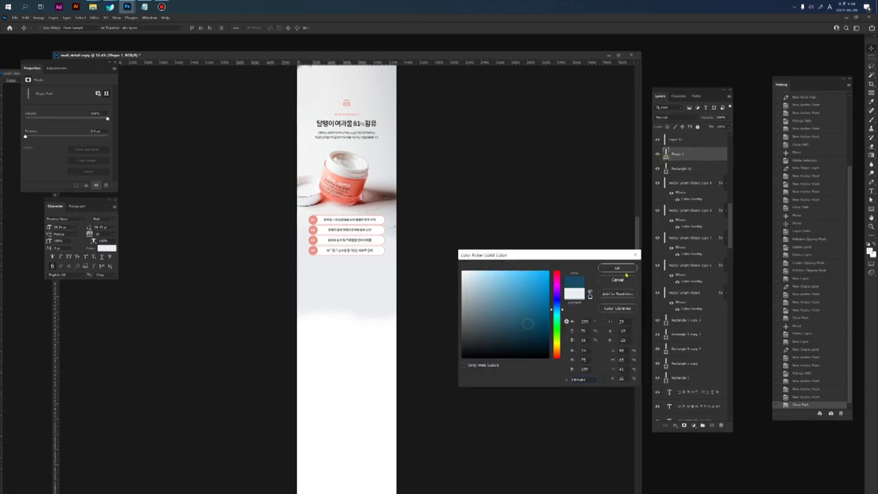
click(628, 268)
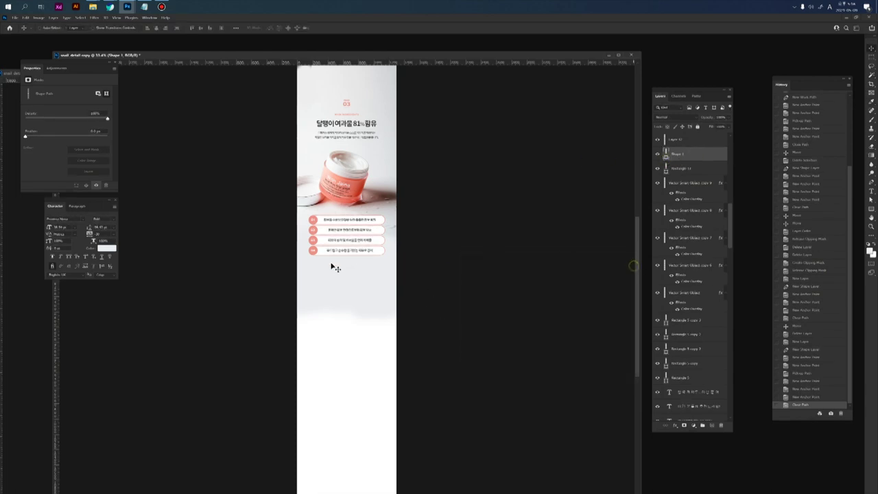
click(657, 139)
key(ctrl+plus)
key(ctrl+plus)
key(ctrl+plus)
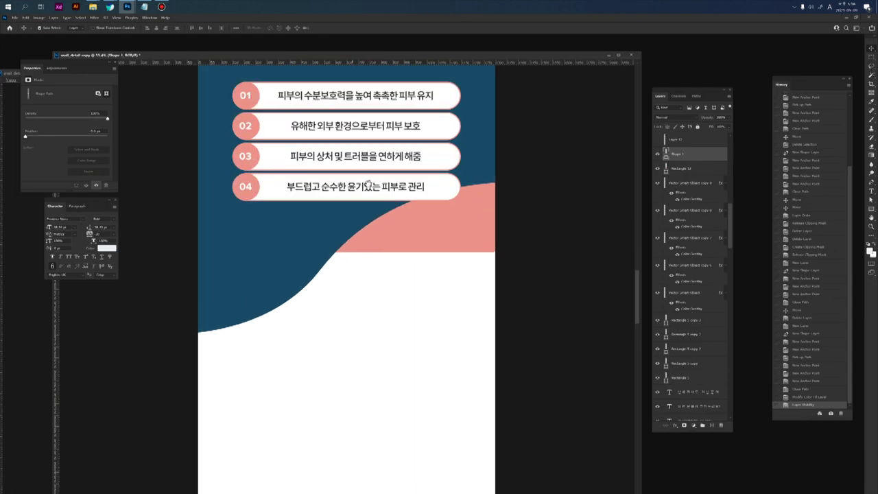
drag(369, 188, 370, 370)
drag(419, 356, 401, 374)
Move Rectangle 13 up so its lower edge sits behind the blue shape instead of protruding below the curve.
ctrl+click(687, 169)
click(675, 171)
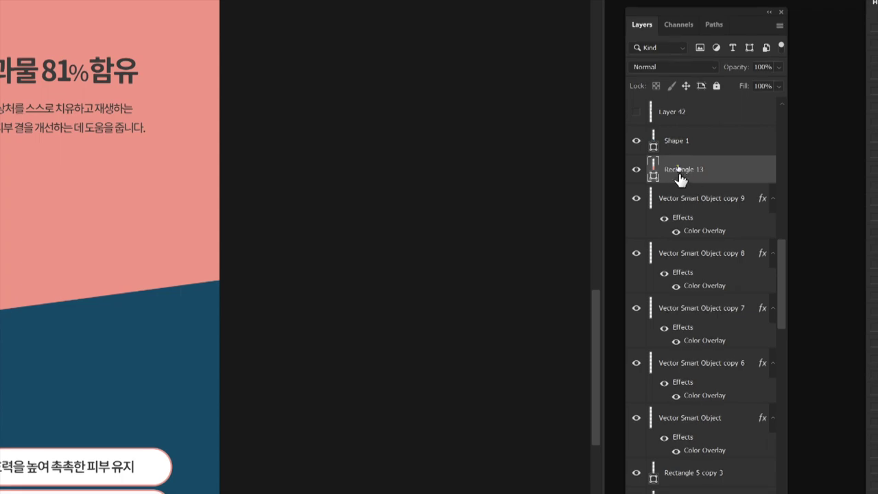
key(ctrl+plus)
key(F1)
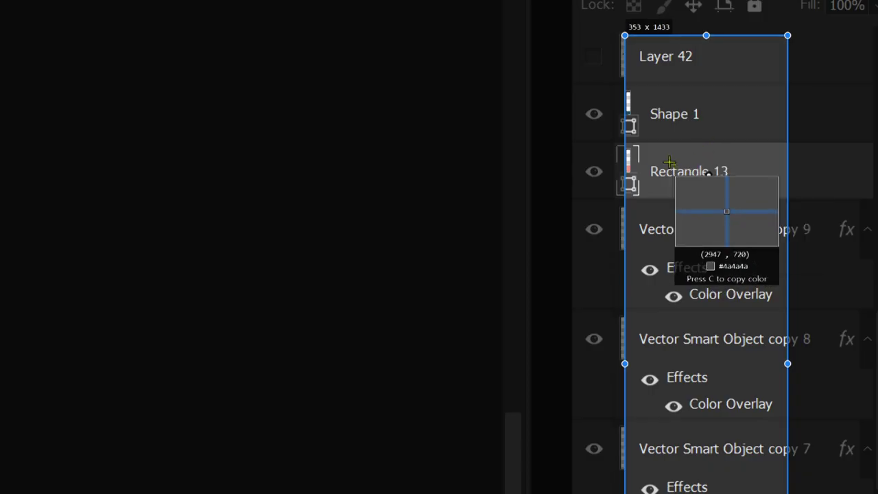
key(Escape)
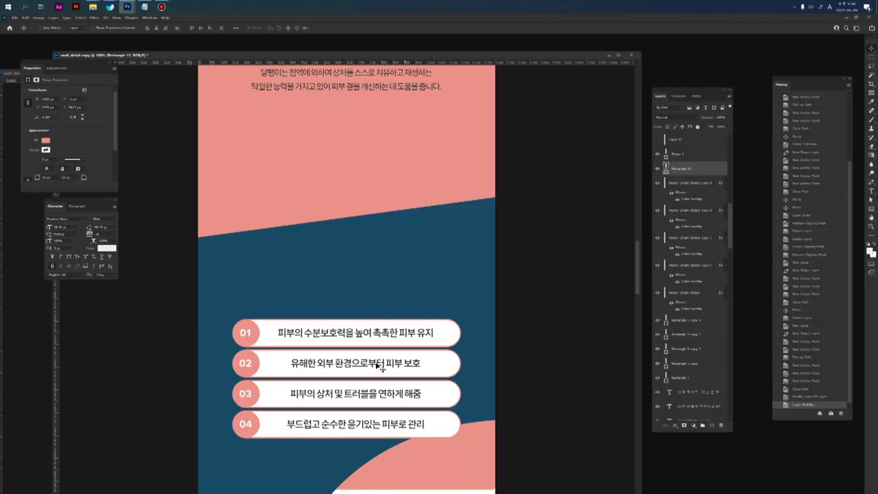
drag(454, 322, 447, 332)
drag(443, 428, 446, 398)
drag(448, 381, 449, 367)
drag(414, 251, 405, 260)
drag(408, 225, 408, 233)
drag(383, 191, 386, 234)
Free Transform Rectangle 13 so its top edge meets the bottom of the dark recommendation section.
key(ctrl+t)
drag(350, 108, 355, 140)
key(Return)
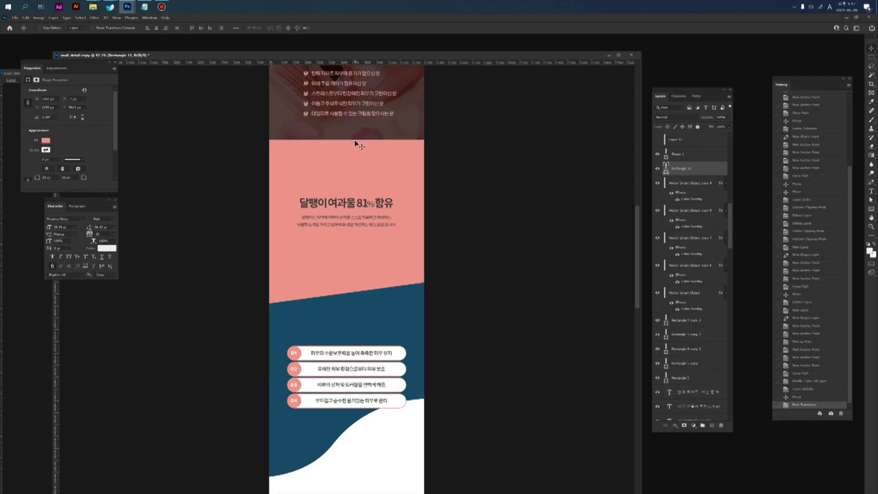
drag(376, 319, 377, 277)
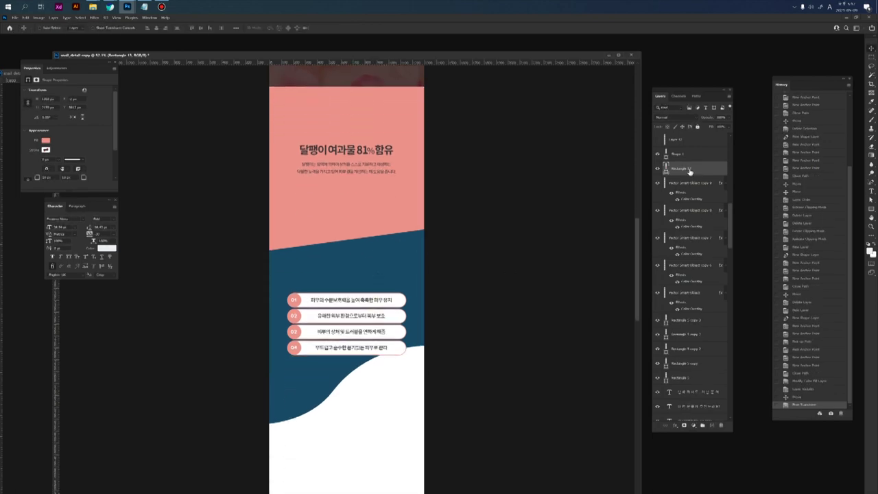
Move Shape 1 down so its curved edge clears the 04 item of the Point 03 list.
click(685, 155)
drag(389, 105, 386, 213)
scroll(353, 329, down, 3)
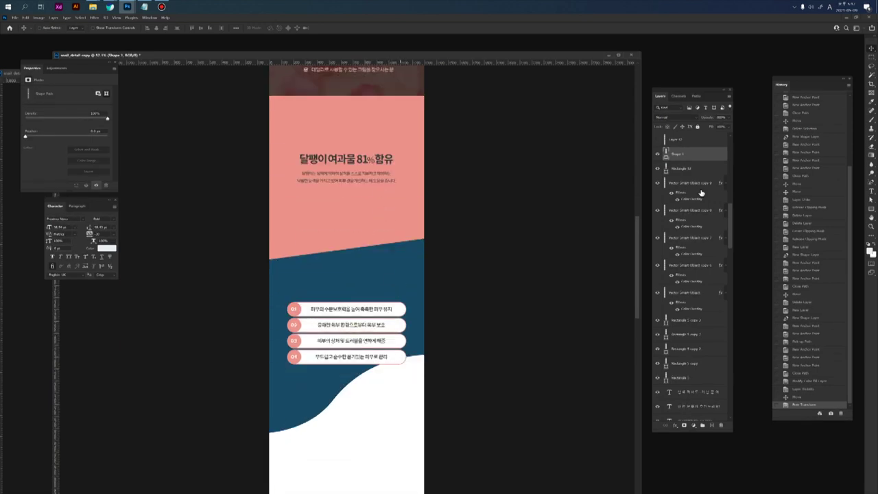
drag(408, 277, 402, 297)
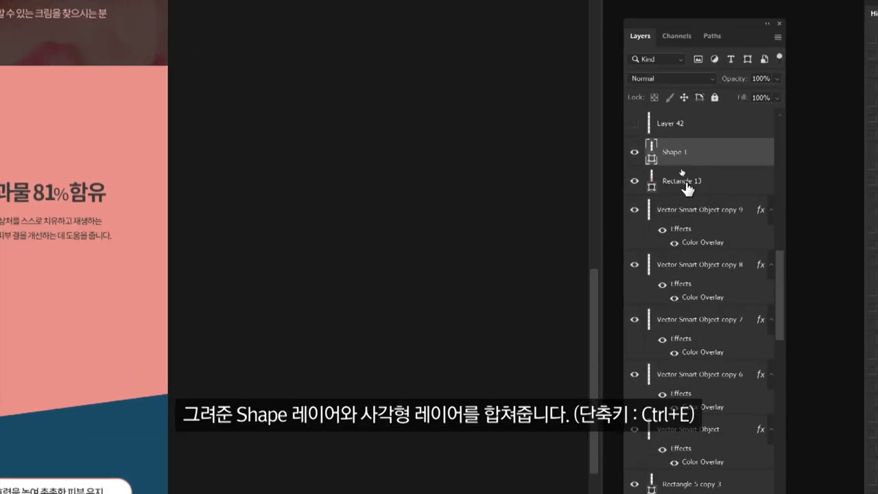
Merge Shape 1 and Rectangle 13 into a single shape layer.
shift+click(683, 183)
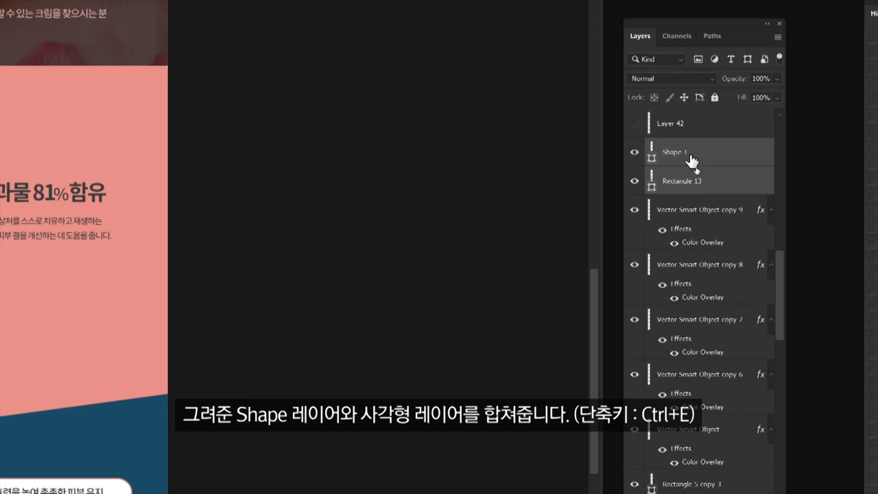
key(ctrl+e)
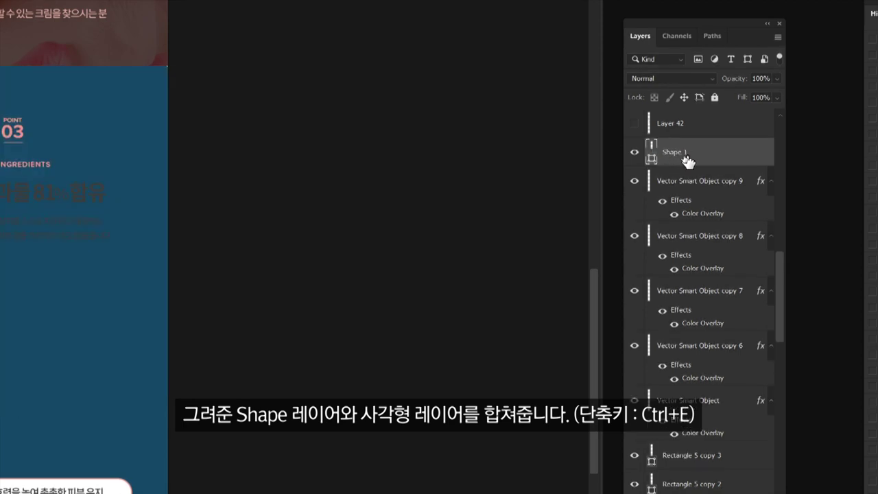
key(ctrl+plus)
key(ctrl+plus)
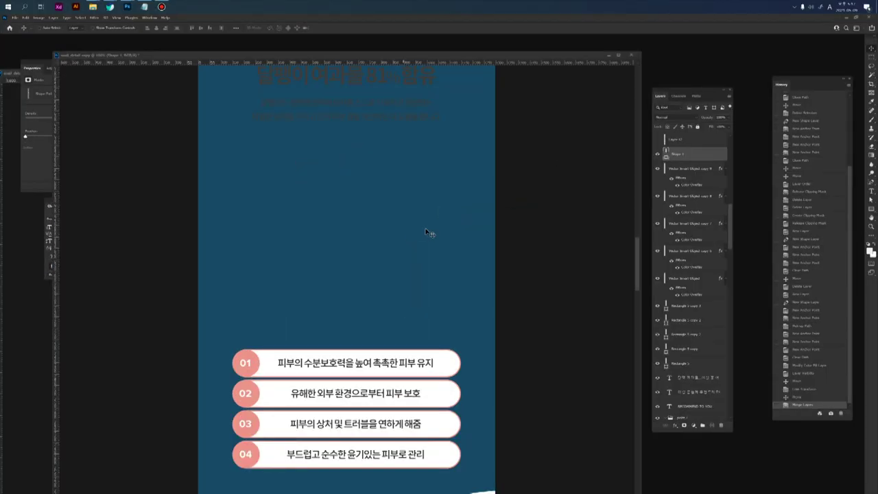
key(p)
key(v)
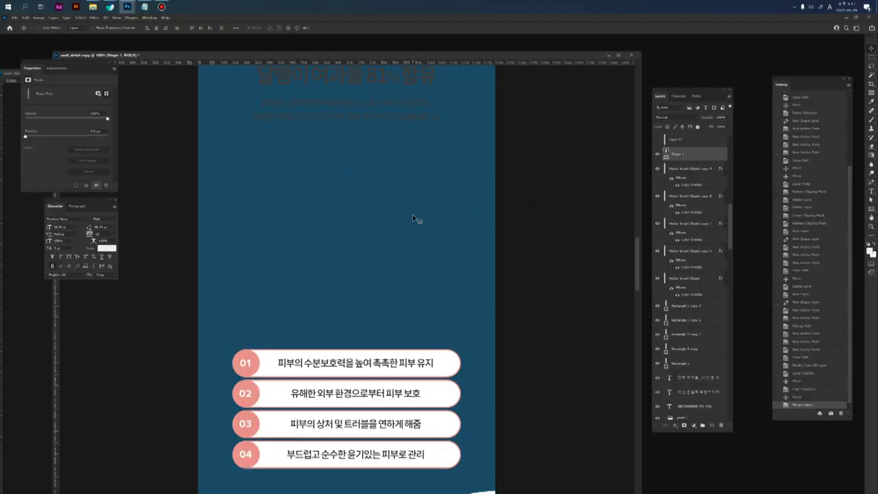
scroll(402, 369, up, 4)
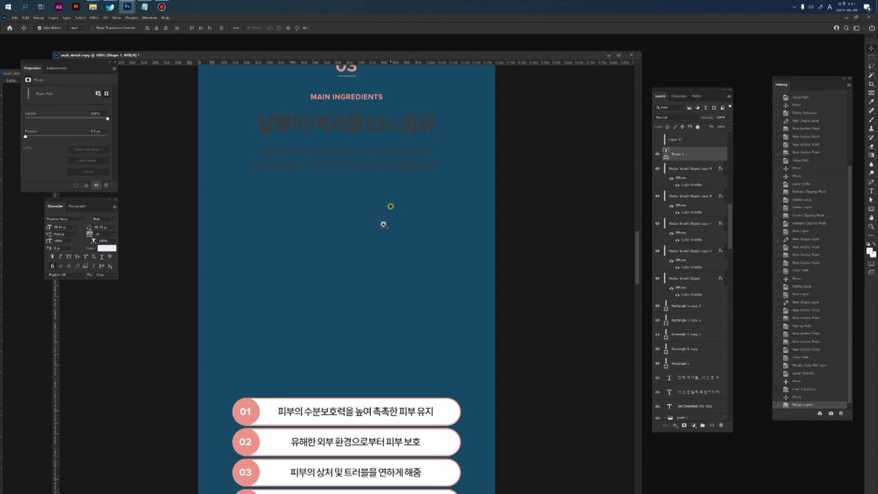
scroll(381, 218, down, 5)
drag(376, 194, 384, 273)
Show and select the jar photo, Layer 42, toggling its visibility to compare it with the merged shape beneath.
click(656, 141)
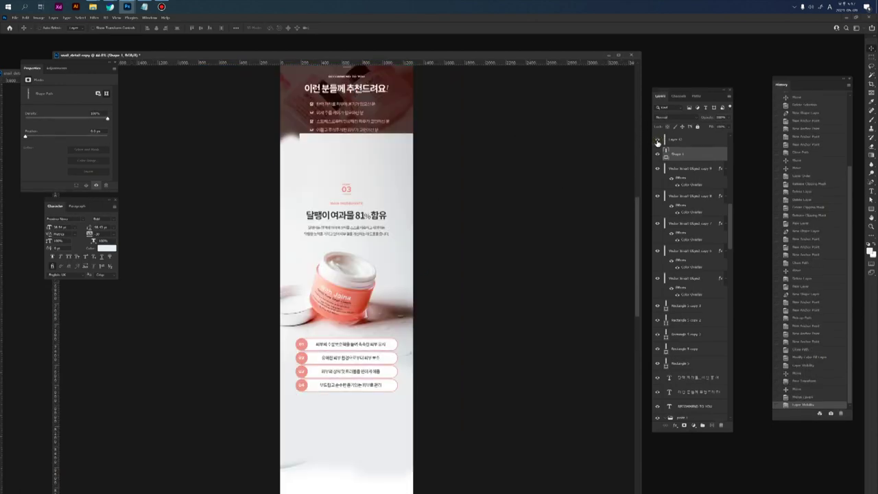
click(687, 141)
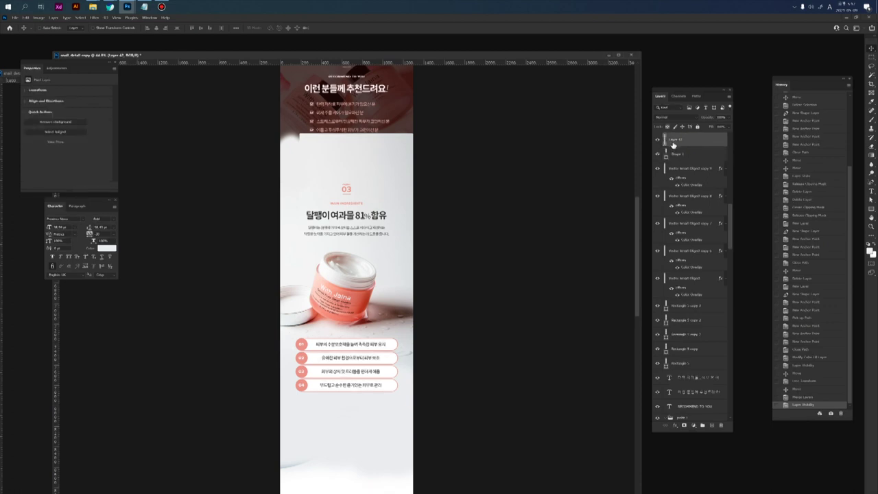
click(656, 141)
click(657, 141)
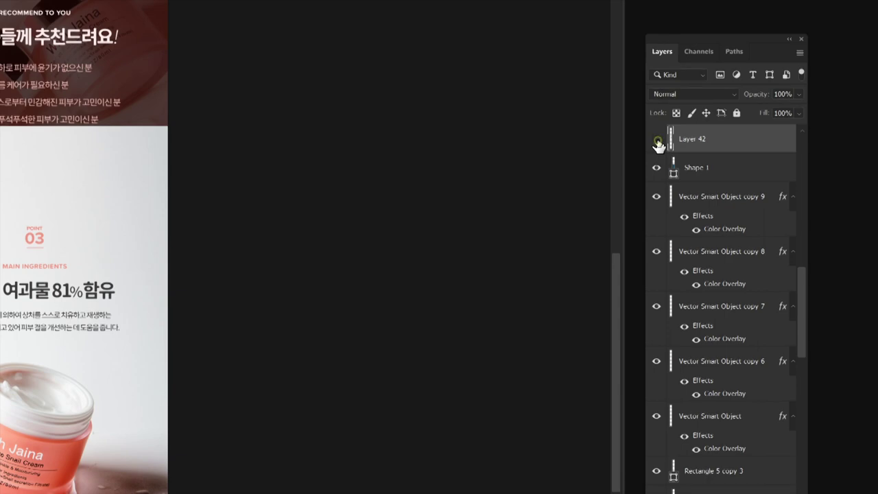
click(657, 141)
click(656, 140)
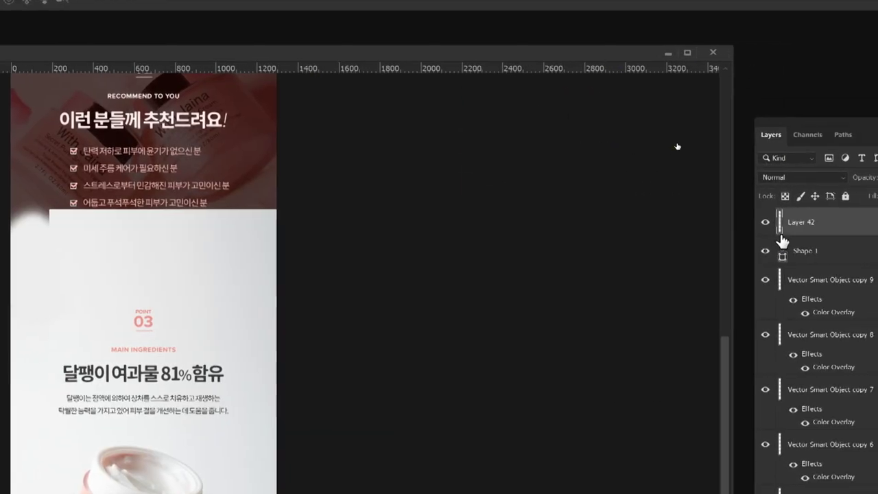
Clip Layer 42 to the merged Shape 1 layer and inspect the photo's curved lower edge.
alt+click(768, 235)
key(ctrl+plus)
key(ctrl+plus)
key(ctrl+plus)
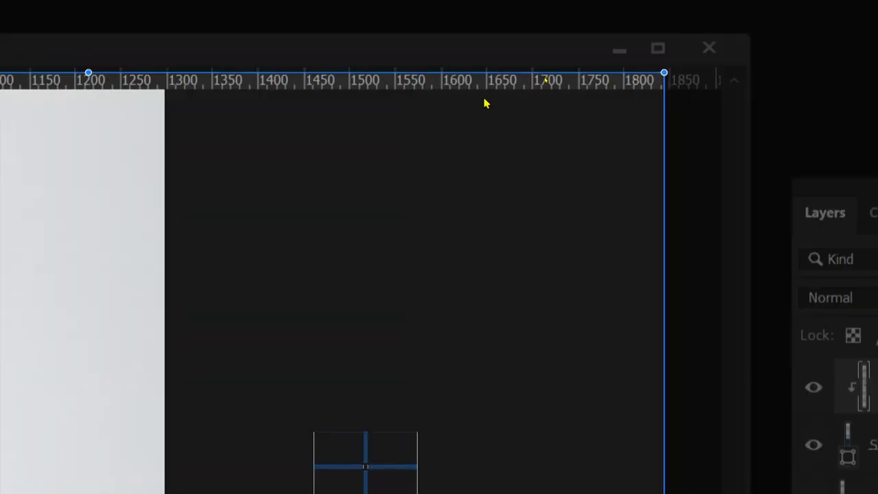
key(Escape)
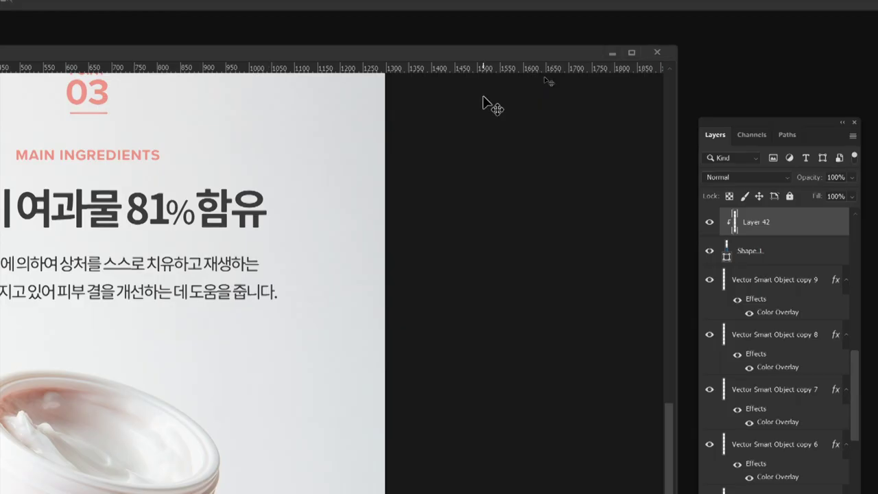
scroll(428, 282, down, 5)
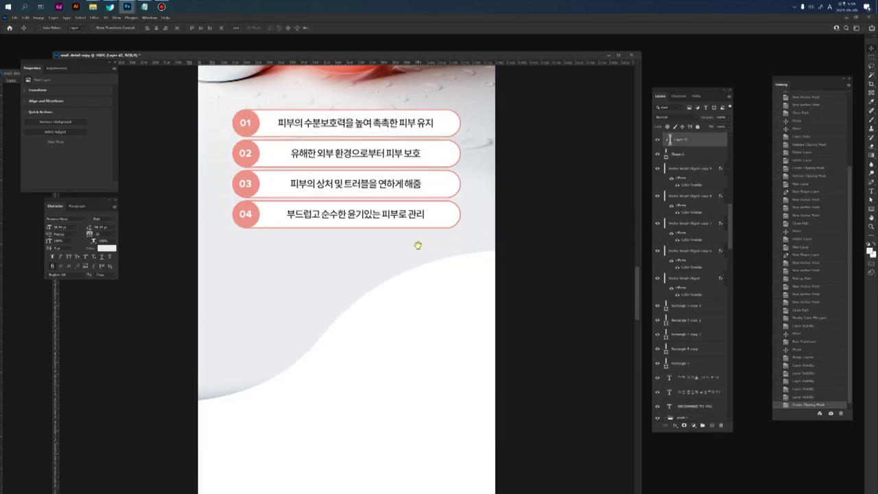
drag(360, 273, 329, 282)
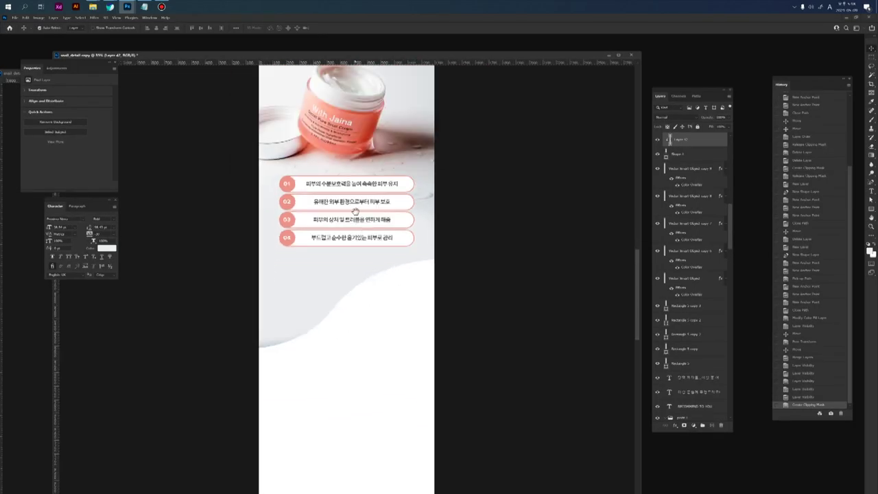
drag(355, 213, 372, 312)
scroll(379, 346, down, 2)
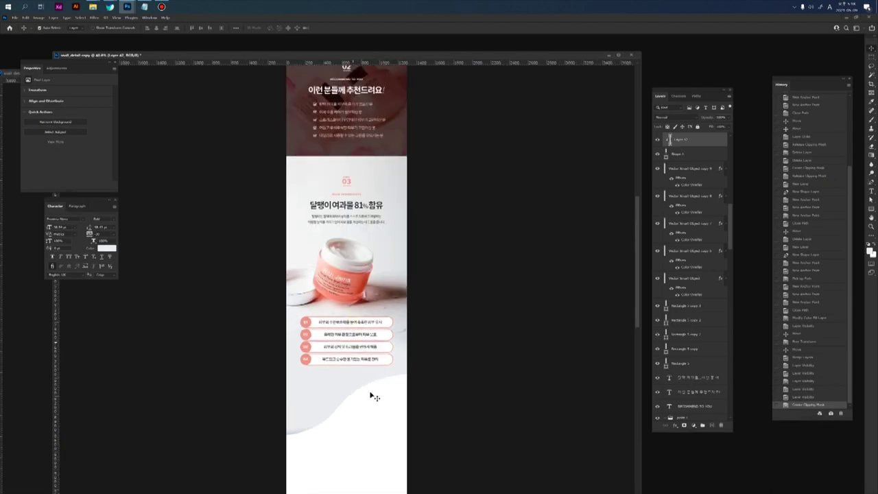
click(684, 154)
key(ctrl+t)
drag(323, 436, 323, 417)
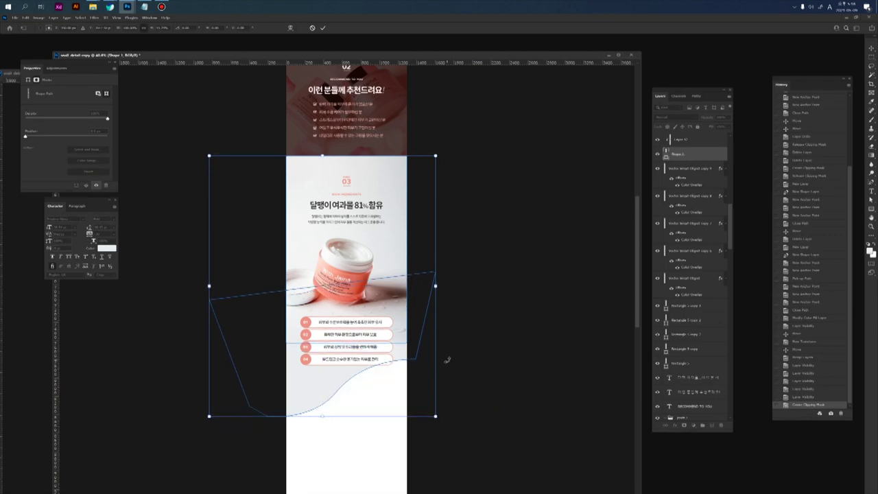
key(Escape)
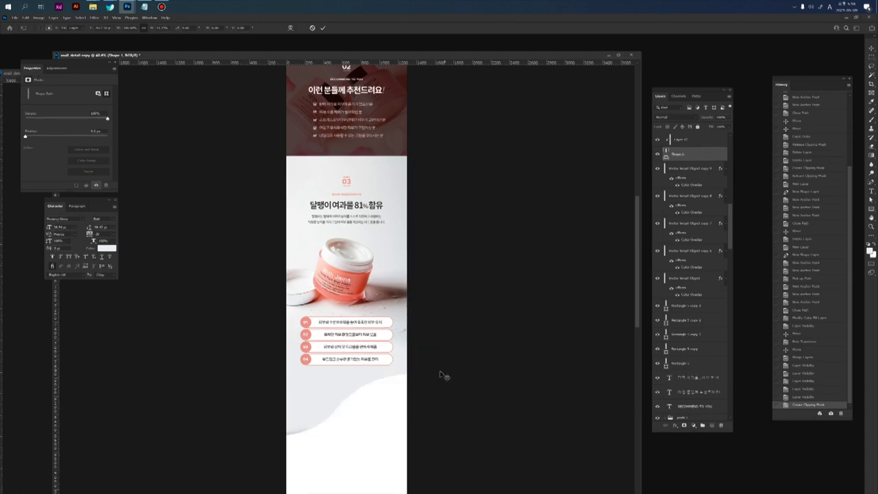
Shorten Shape 1 with Free Transform by raising its curved lower edge closer to item 04 of the Point 03 list.
drag(383, 395, 391, 376)
key(ctrl+t)
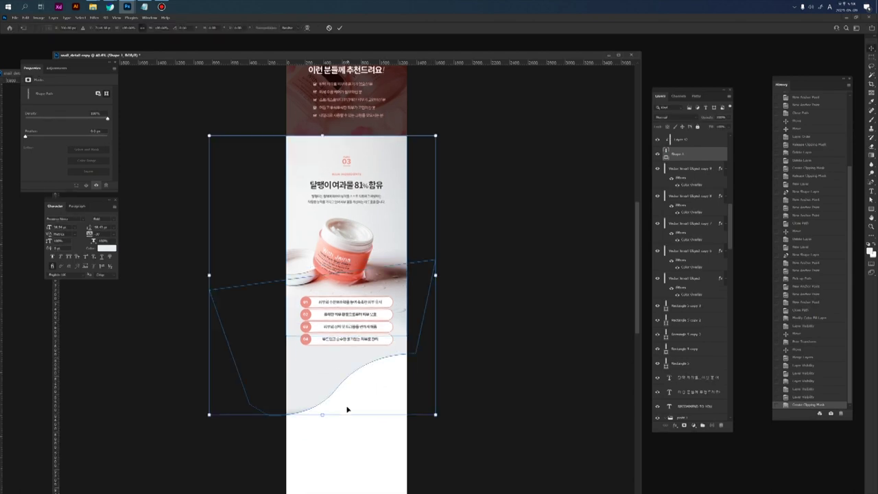
drag(322, 416, 326, 396)
key(Return)
click(676, 157)
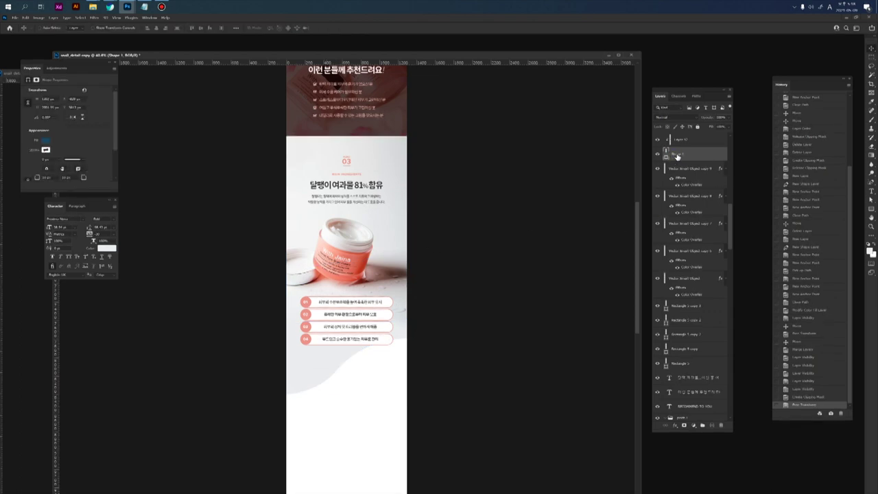
Add a new layer beneath Shape 1 and draw a rectangle on it across the page behind the curved edge.
click(687, 171)
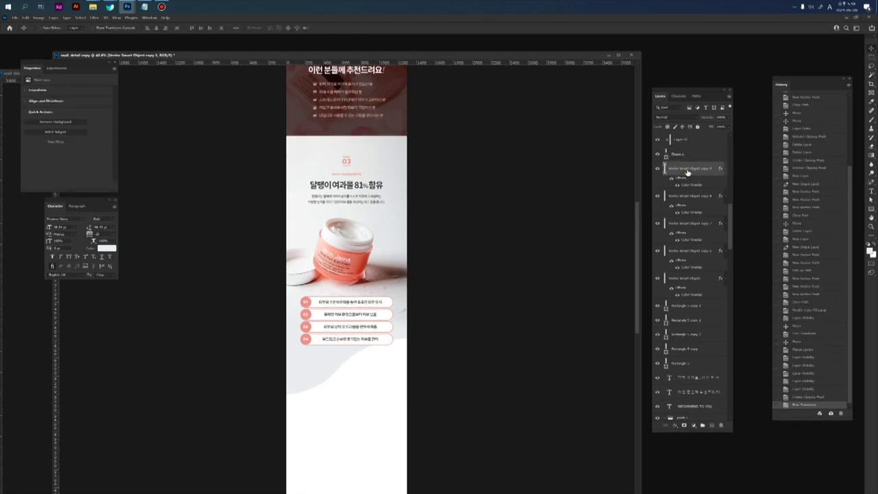
key(ctrl+shift+alt+n)
drag(331, 361, 331, 365)
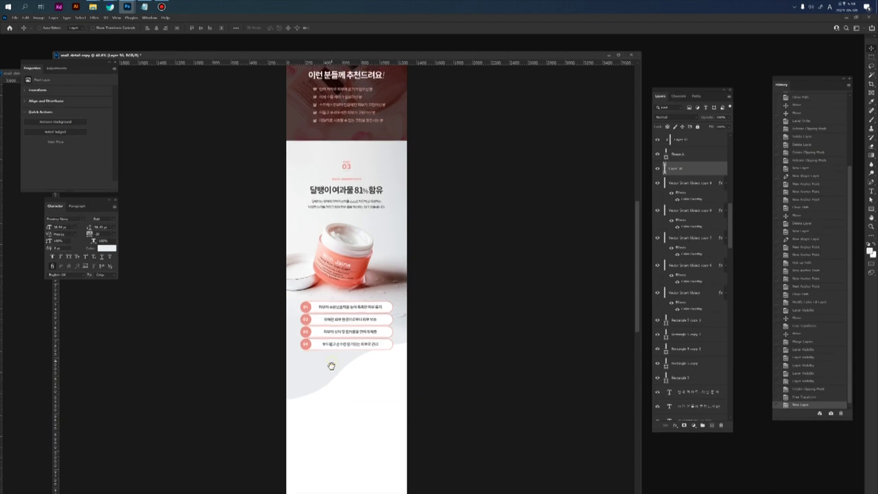
key(u)
scroll(331, 366, down, 2)
mouse_move(258, 227)
mouse_down()
mouse_move(419, 417)
mouse_move(448, 484)
mouse_up()
key(v)
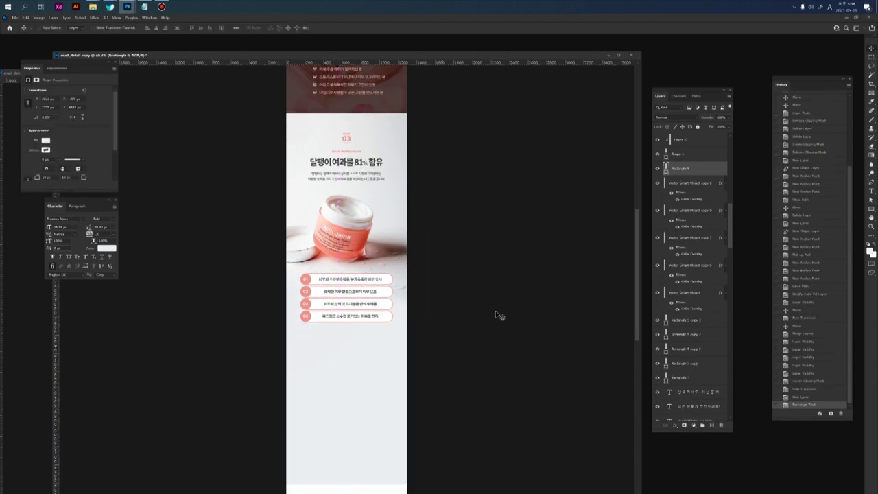
Fill the new rectangle with the pink sampled from the 01 number circle of the Point 03 list.
double_click(665, 172)
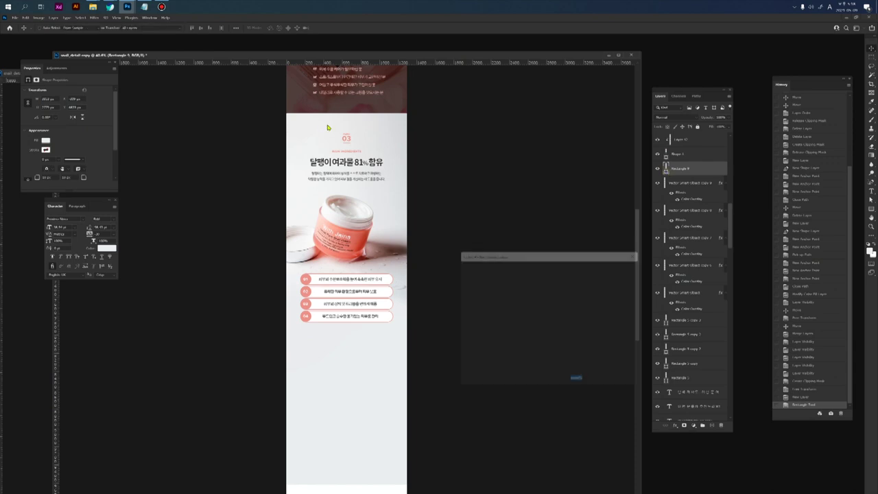
scroll(310, 394, up, 4)
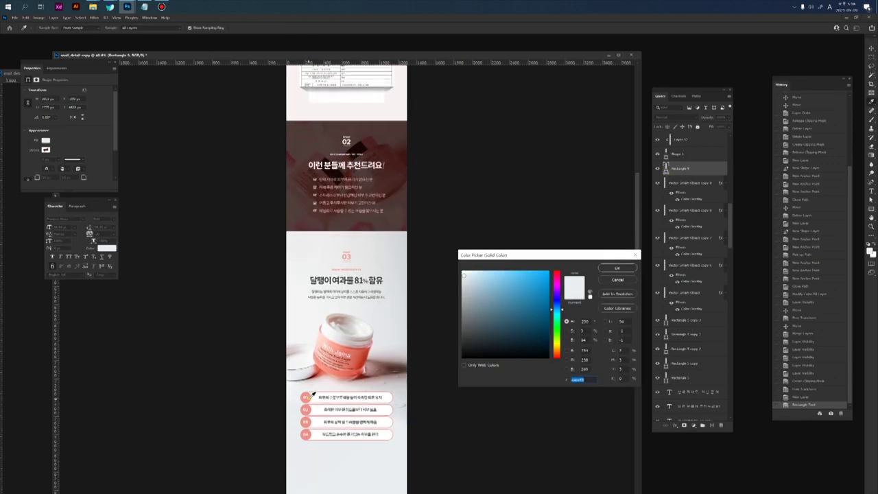
click(311, 395)
click(619, 267)
scroll(407, 419, down, 5)
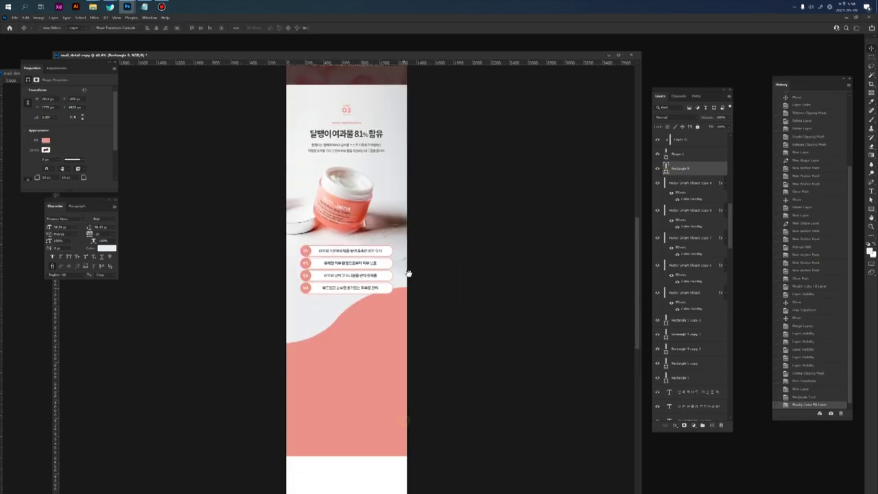
Narrow the pink rectangle from both sides with Free Transform to match the page width.
key(ctrl+t)
drag(448, 325, 406, 326)
drag(257, 327, 286, 325)
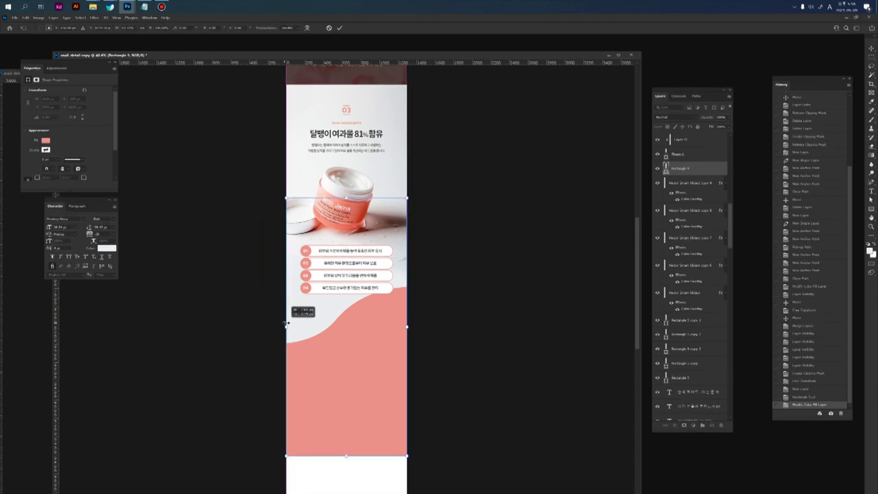
key(Return)
Arrange the copy beside the original detail page and select the original's closed jar and reflection layers above Point 04.
scroll(356, 333, up, 2)
drag(396, 299, 381, 323)
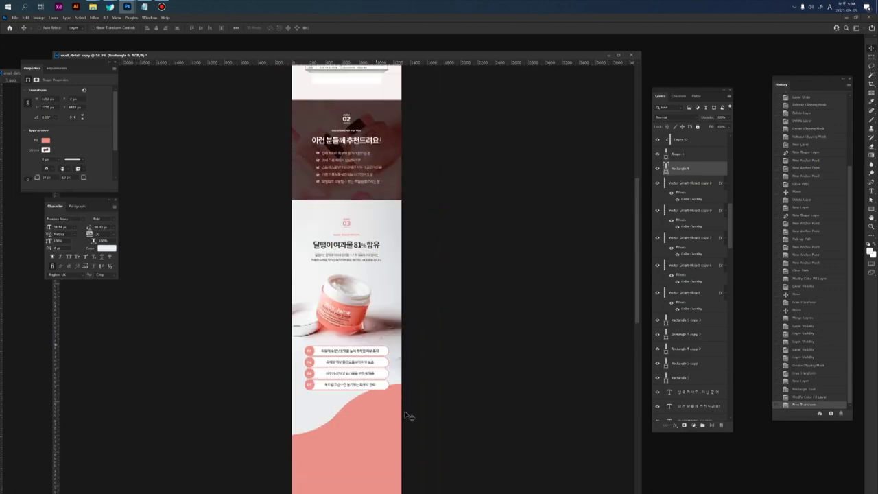
scroll(393, 404, up, 2)
drag(386, 399, 387, 309)
drag(169, 56, 400, 84)
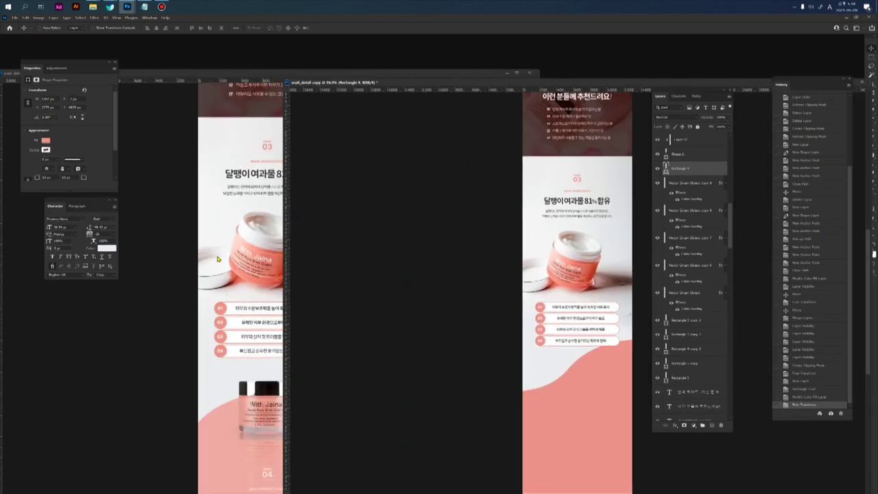
click(221, 253)
drag(288, 377, 317, 237)
scroll(317, 237, down, 2)
ctrl+click(291, 278)
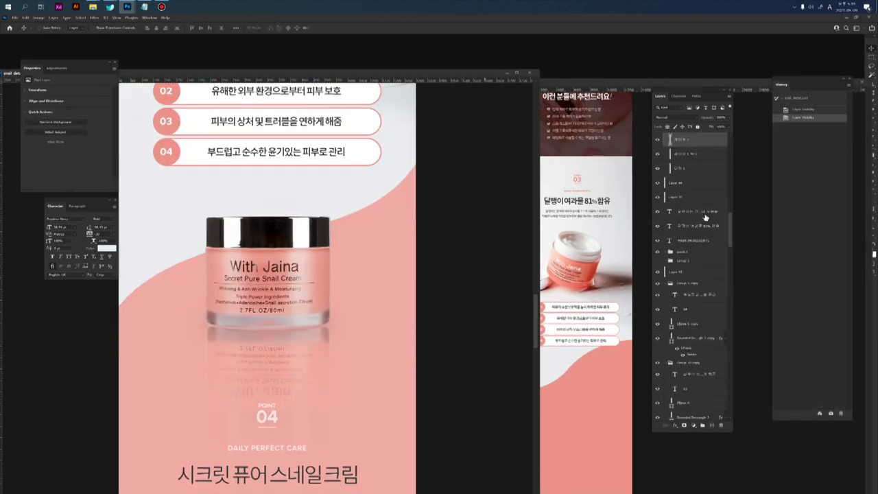
scroll(688, 153, up, 3)
click(682, 183)
Copy the closed jar with its reflection into the copy page, stack it above the photo, and centre it over the pink curve.
drag(281, 313, 589, 393)
scroll(704, 147, up, 1)
drag(689, 183, 686, 147)
mouse_move(592, 370)
mouse_down()
mouse_move(589, 380)
mouse_move(579, 372)
mouse_up()
Compare the copy with the original page and examine the original's curved transition behind the closed jar between Point 03 and Point 04.
click(273, 219)
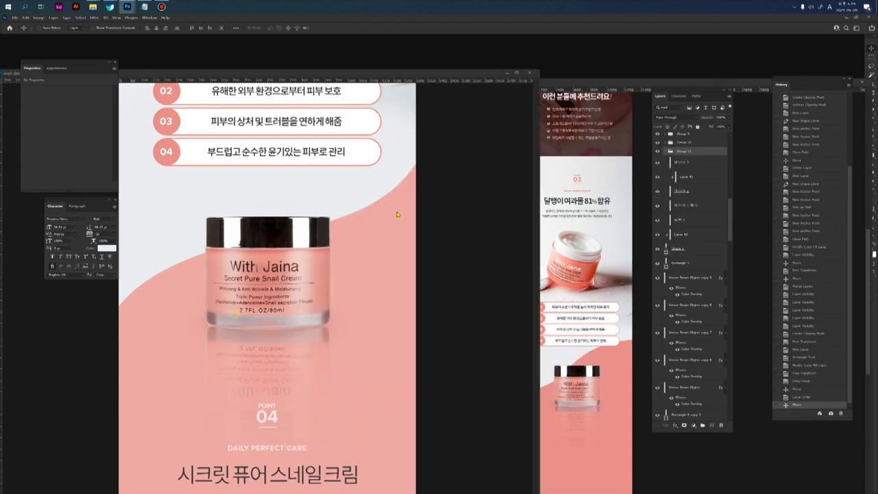
click(625, 358)
click(237, 275)
click(584, 346)
key(ctrl+plus)
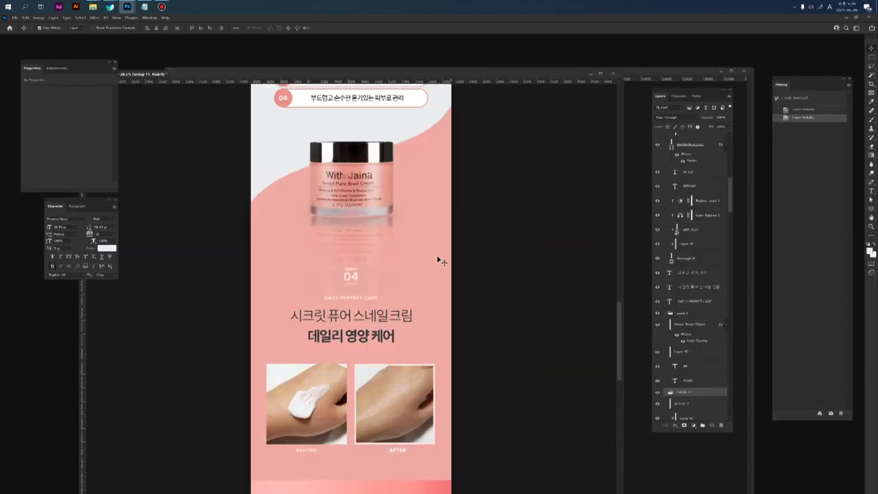
key(ctrl+plus)
drag(414, 224, 419, 469)
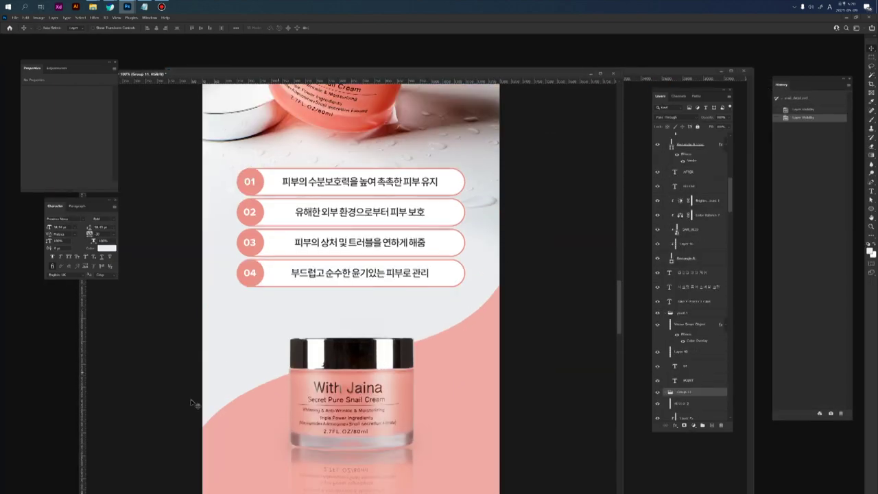
drag(438, 301, 416, 334)
key(ctrl+minus)
key(ctrl+minus)
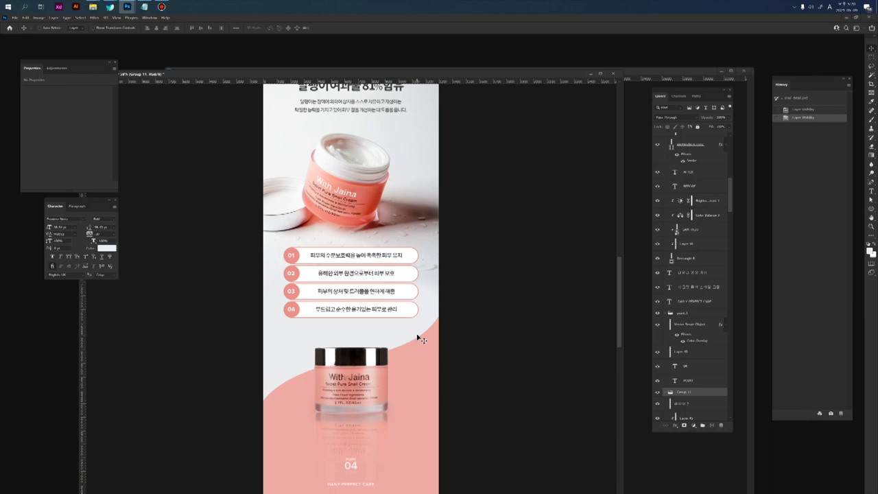
drag(403, 321, 391, 301)
key(ctrl+minus)
key(ctrl+plus)
key(ctrl+plus)
key(ctrl+plus)
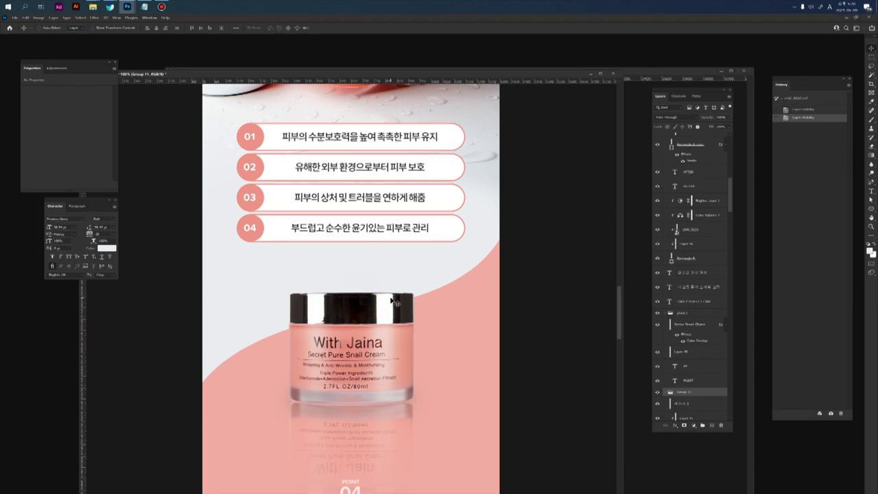
Draw a wide light grey ellipse across the closed jar in the original page and reposition it.
key(u)
drag(127, 325, 581, 406)
drag(470, 370, 457, 374)
drag(457, 374, 478, 365)
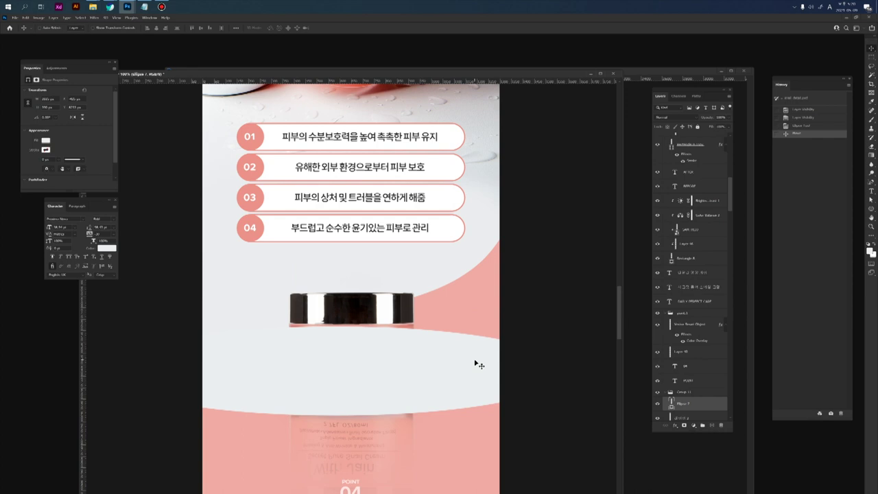